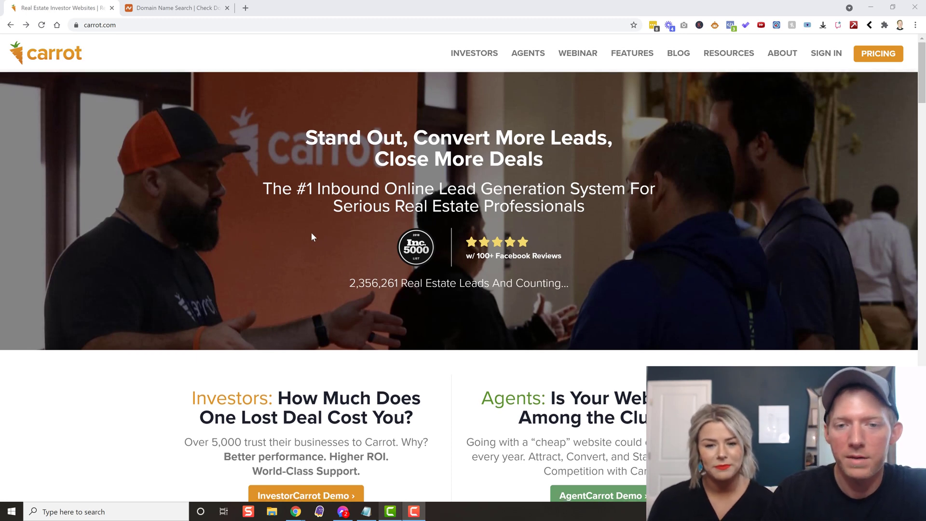
Open the pricing page of the Carrot website
{"action": "scroll", "coordinate": [311, 232], "scroll_direction": "down", "scroll_amount": 1}
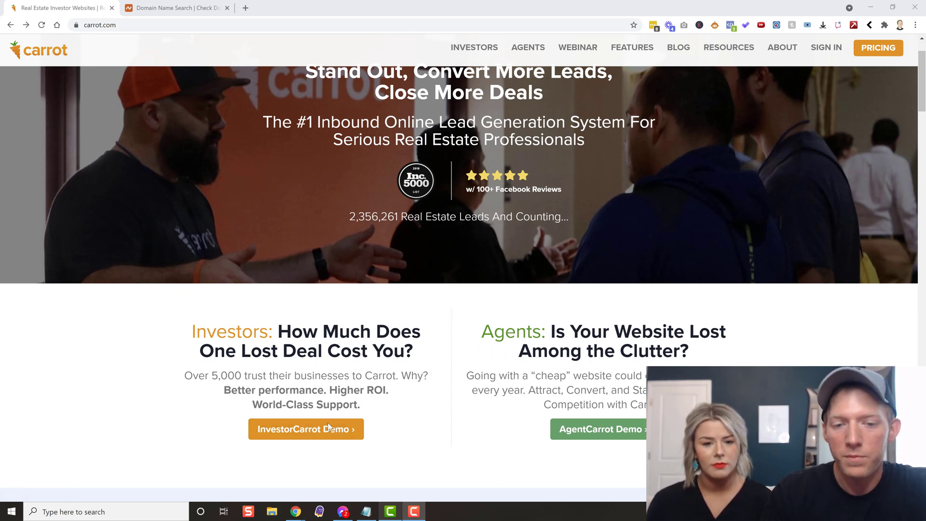
{"action": "scroll", "coordinate": [532, 212], "scroll_direction": "up", "scroll_amount": 2}
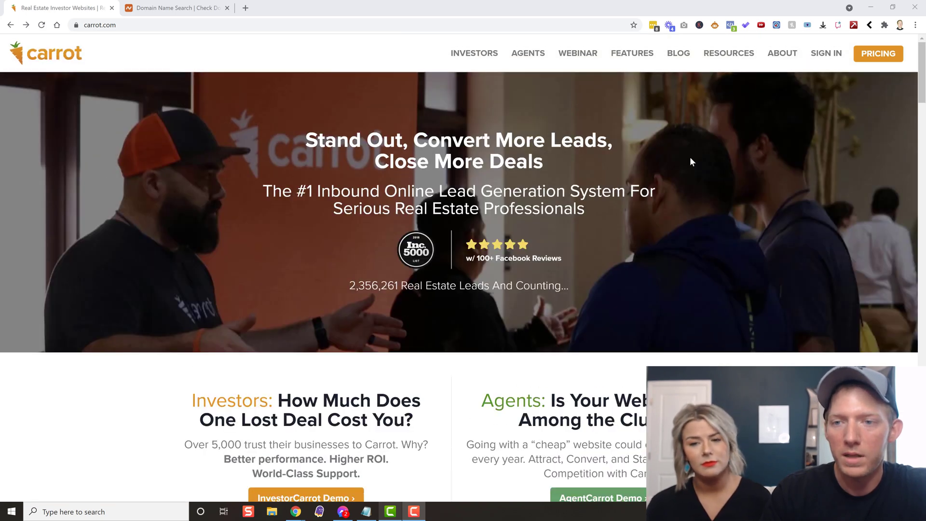
{"action": "left_click", "coordinate": [880, 55]}
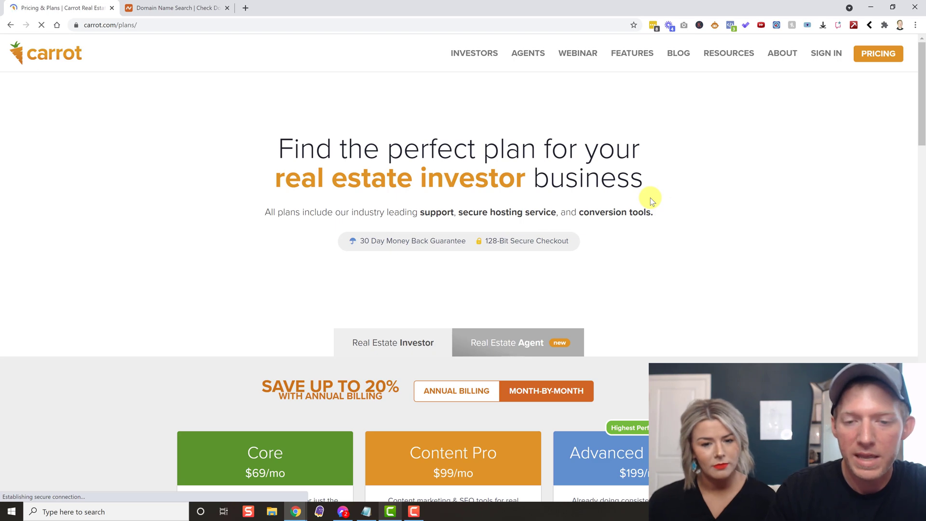
Compare the features of the Core, Content Pro and Advanced Marketer plans, including the number of websites and the CRM and Marketing Integrations
{"action": "scroll", "coordinate": [650, 197], "scroll_direction": "down", "scroll_amount": 5}
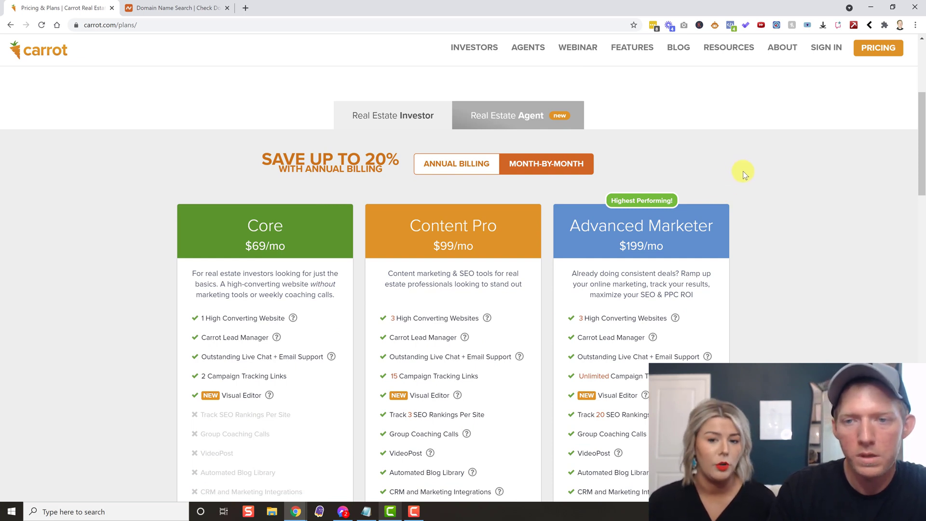
{"action": "scroll", "coordinate": [743, 171], "scroll_direction": "down", "scroll_amount": 1}
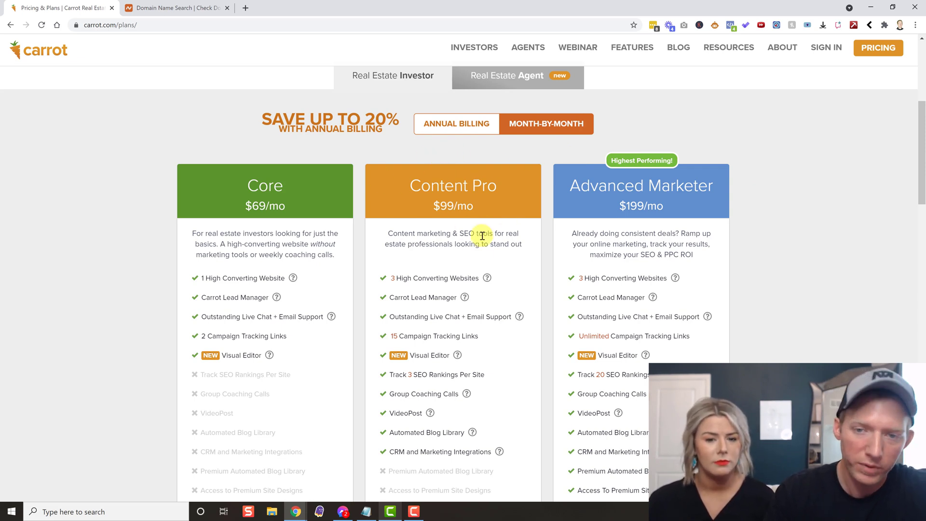
{"action": "scroll", "coordinate": [482, 235], "scroll_direction": "down", "scroll_amount": 1}
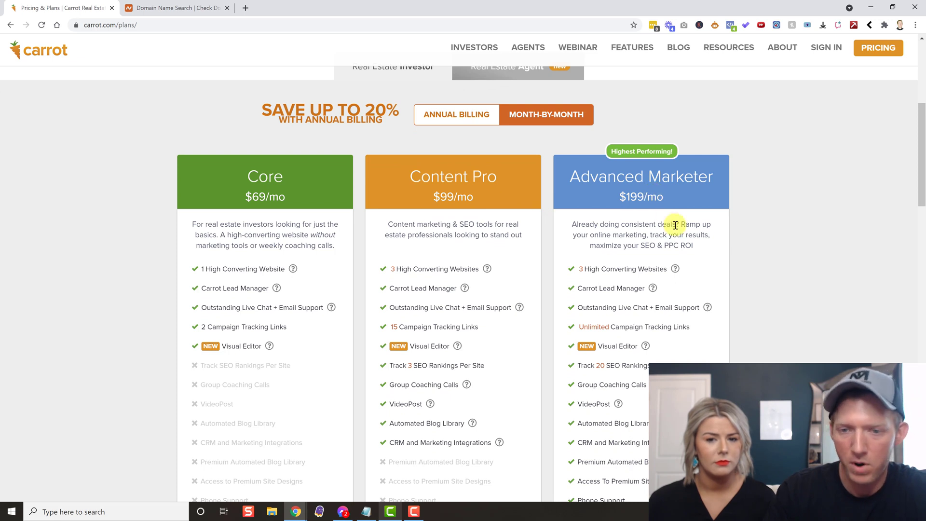
{"action": "scroll", "coordinate": [675, 225], "scroll_direction": "down", "scroll_amount": 1}
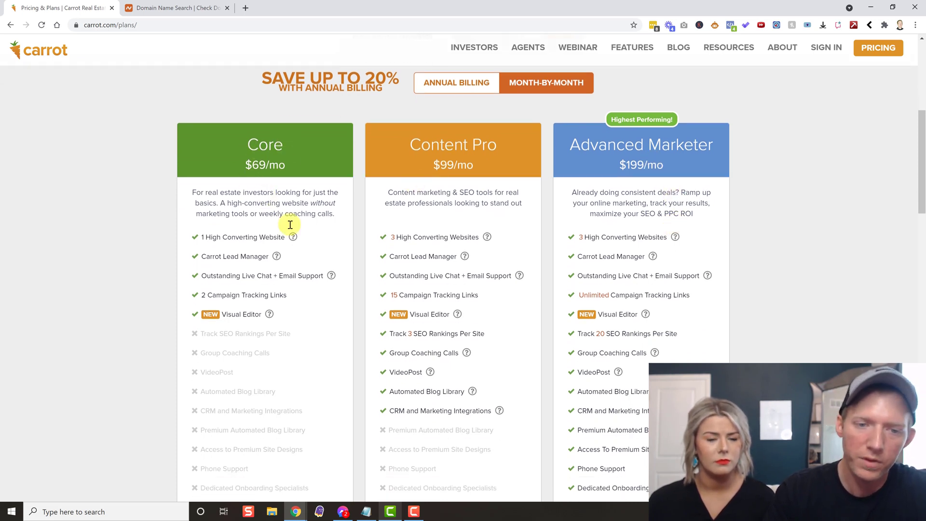
{"action": "scroll", "coordinate": [422, 302], "scroll_direction": "down", "scroll_amount": 1}
{"action": "scroll", "coordinate": [422, 302], "scroll_direction": "down", "scroll_amount": 1}
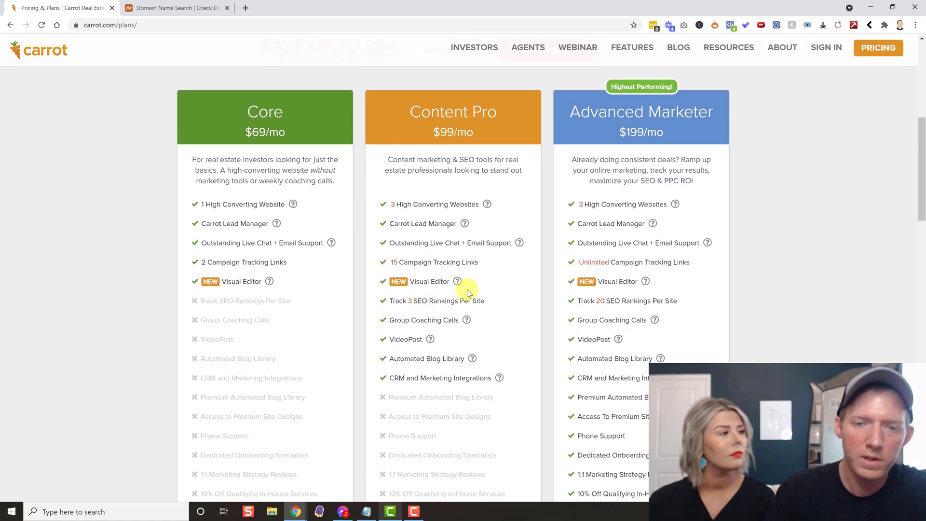
{"action": "left_click_drag", "start_coordinate": [479, 204], "coordinate": [381, 204]}
{"action": "left_click", "coordinate": [390, 208]}
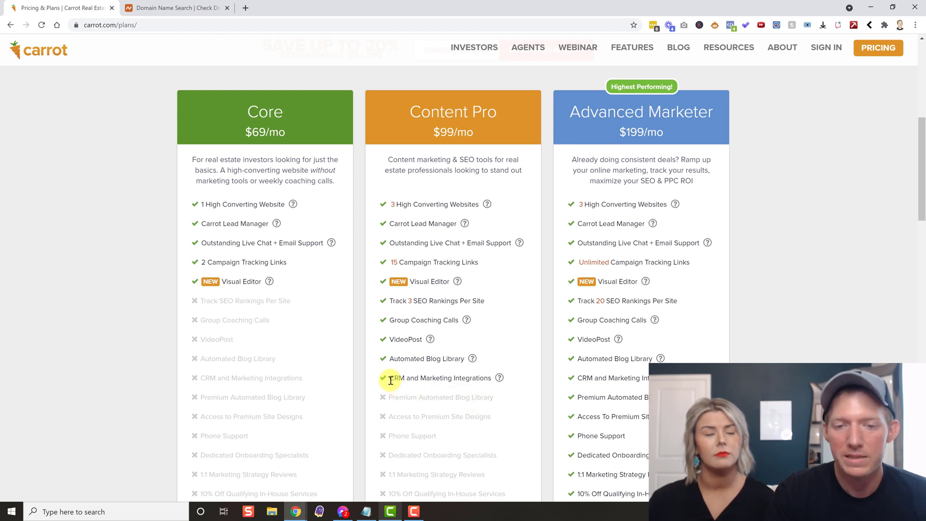
{"action": "left_click_drag", "start_coordinate": [390, 380], "coordinate": [502, 387]}
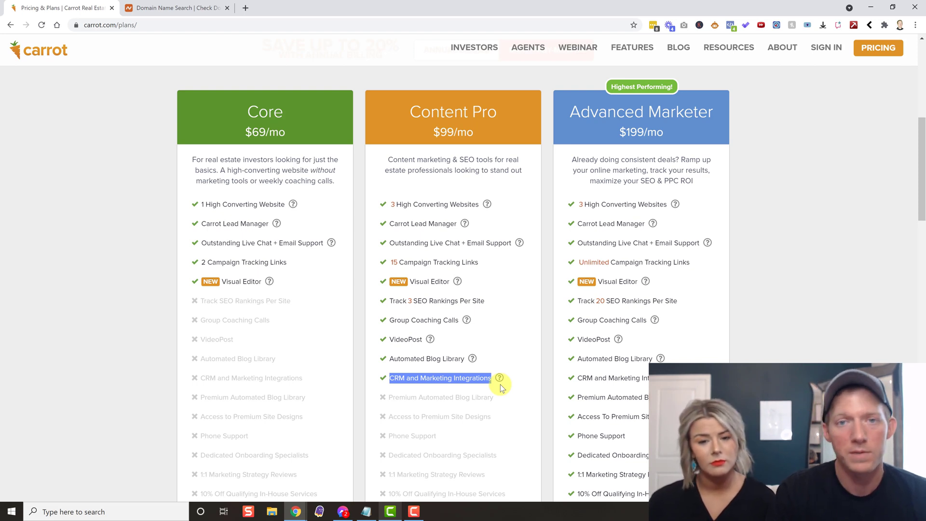
{"action": "left_click", "coordinate": [513, 363]}
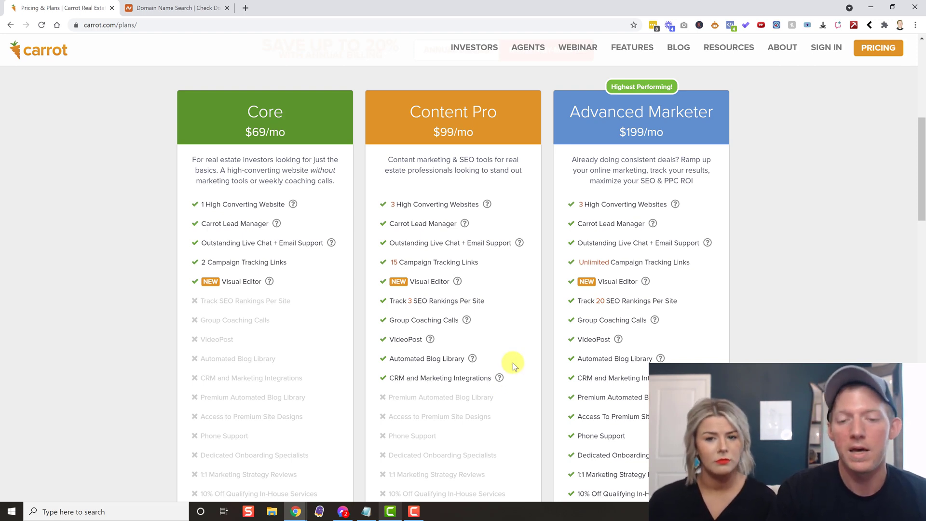
{"action": "scroll", "coordinate": [513, 362], "scroll_direction": "up", "scroll_amount": 1}
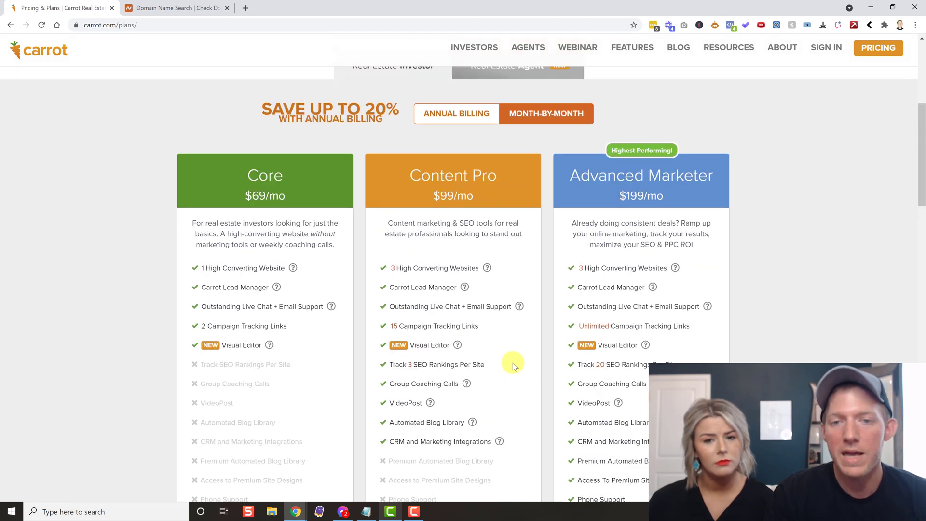
{"action": "scroll", "coordinate": [513, 362], "scroll_direction": "up", "scroll_amount": 1}
{"action": "scroll", "coordinate": [513, 363], "scroll_direction": "down", "scroll_amount": 3}
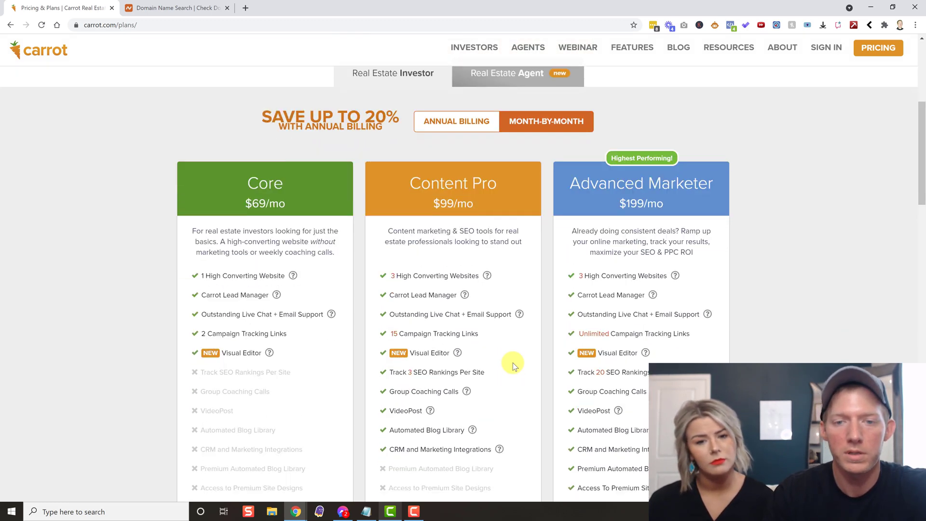
{"action": "scroll", "coordinate": [513, 363], "scroll_direction": "down", "scroll_amount": 1}
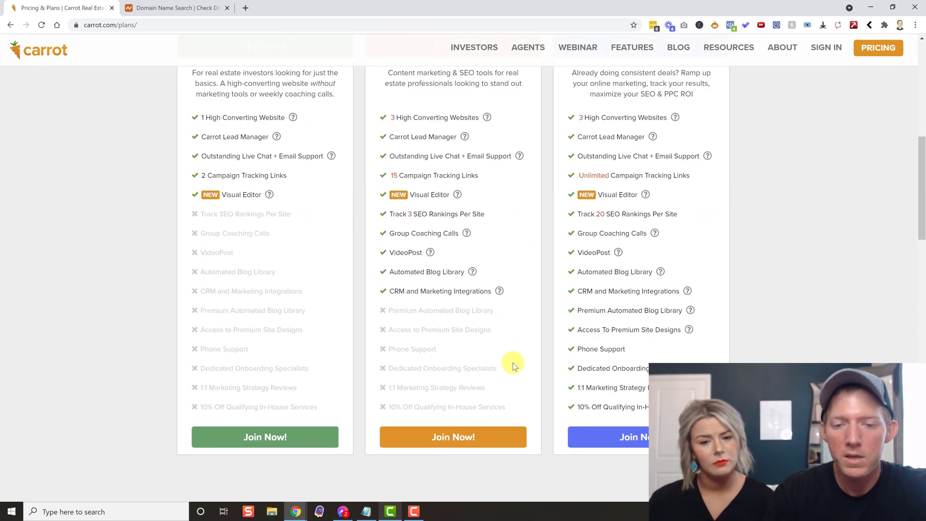
Order the Content Pro monthly plan, filling in the billing details and credit card information and agreeing to the terms
{"action": "left_click", "coordinate": [460, 440]}
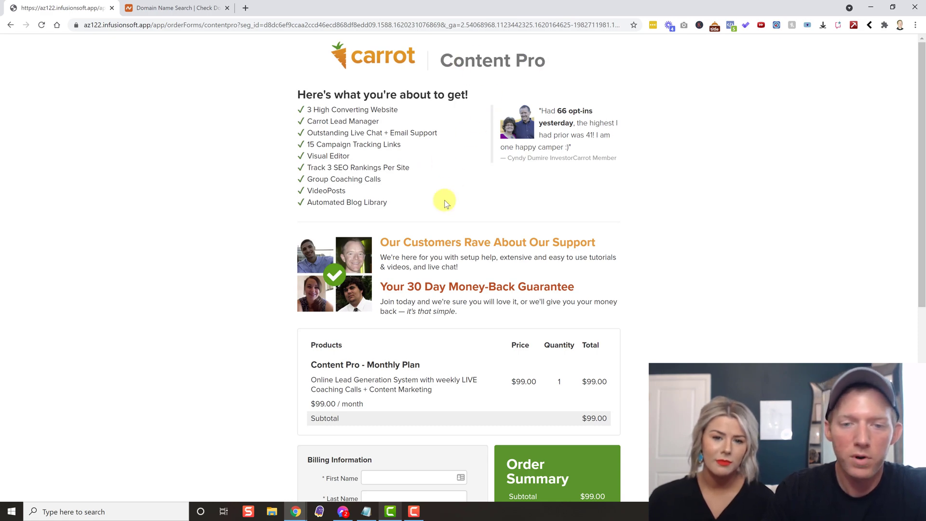
{"action": "scroll", "coordinate": [444, 203], "scroll_direction": "down", "scroll_amount": 3}
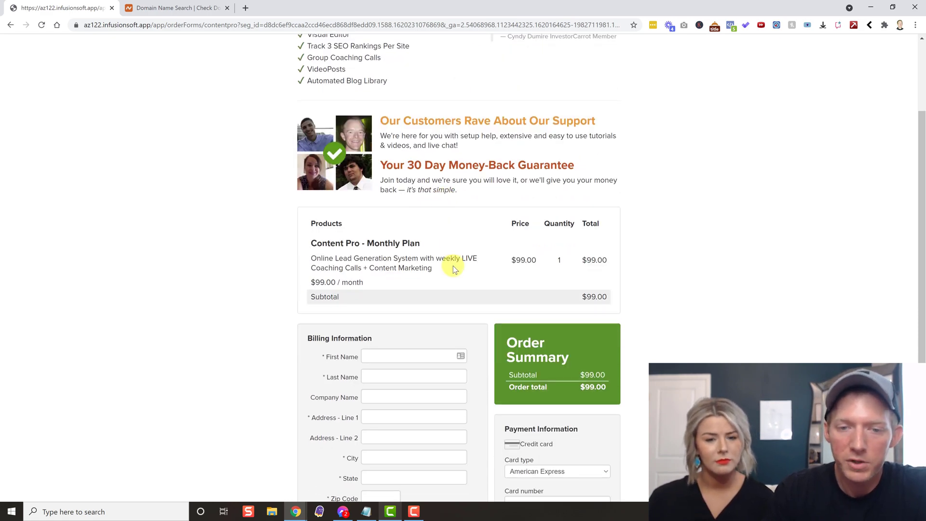
{"action": "scroll", "coordinate": [454, 268], "scroll_direction": "down", "scroll_amount": 4}
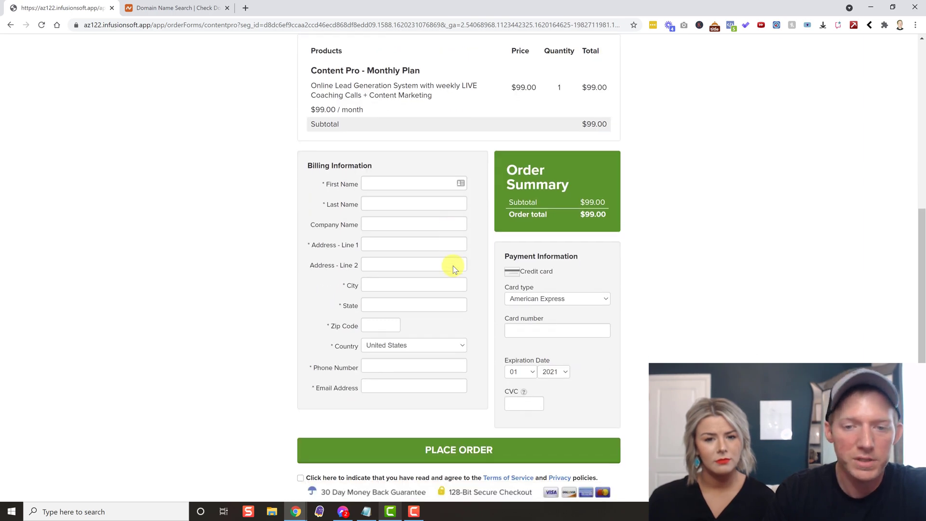
{"action": "scroll", "coordinate": [453, 265], "scroll_direction": "down", "scroll_amount": 1}
{"action": "left_click", "coordinate": [399, 148]}
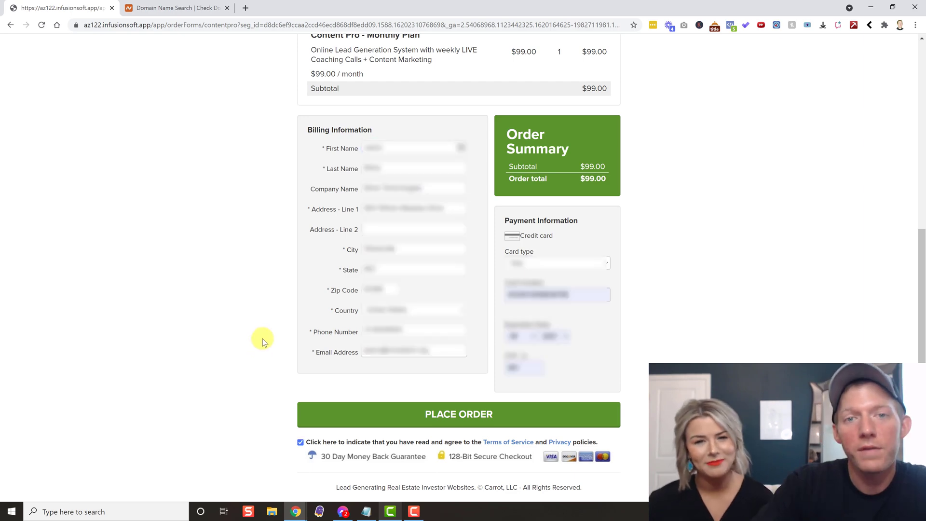
{"action": "left_click", "coordinate": [386, 425]}
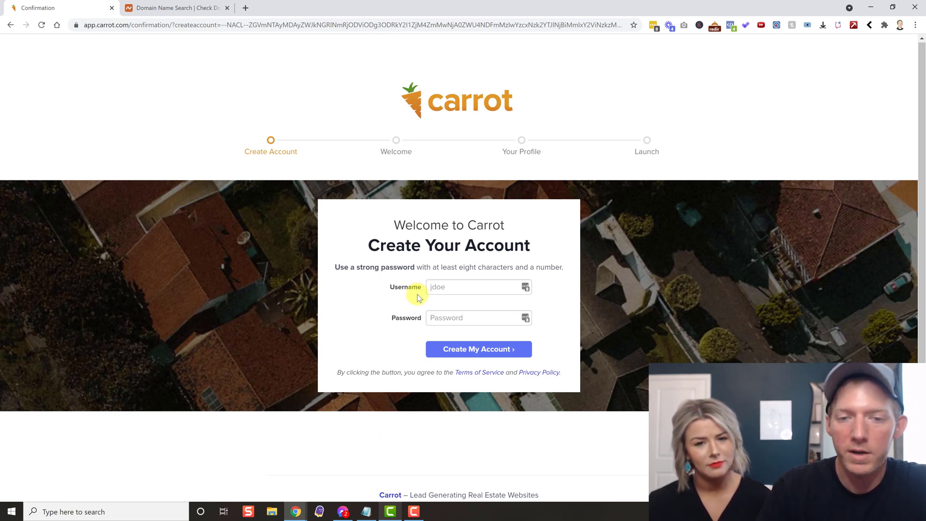
Create the Carrot account by entering a username and the account password
{"action": "left_click", "coordinate": [457, 291]}
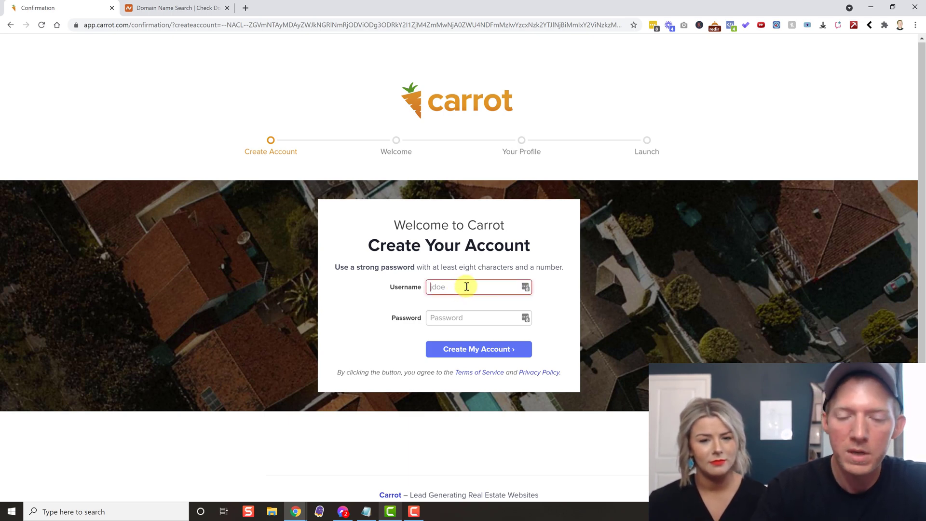
{"action": "key", "text": "ctrl+v"}
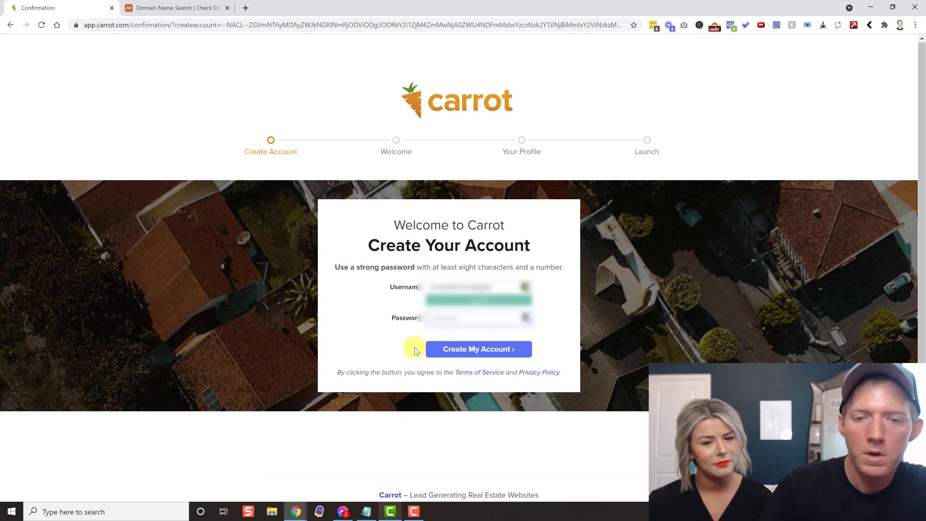
{"action": "left_click", "coordinate": [470, 350]}
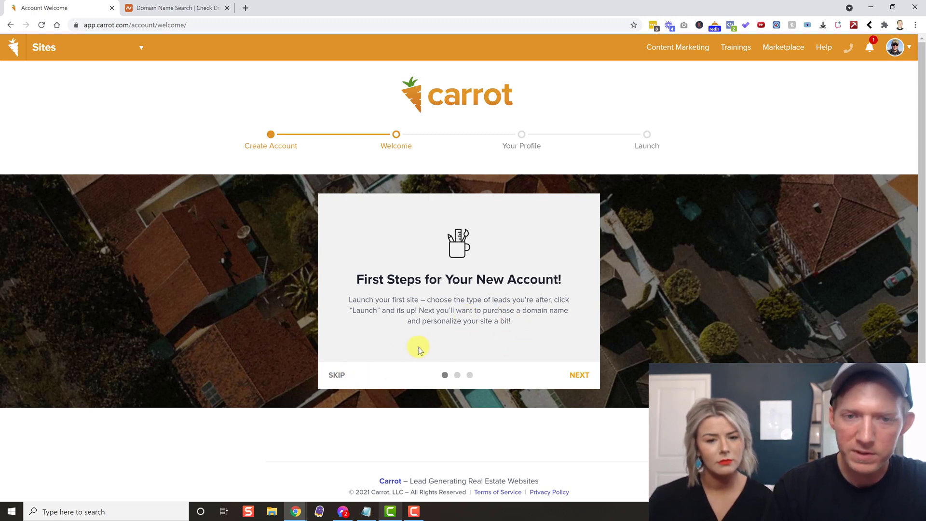
Go through all three welcome slides for the new account and continue the onboarding
{"action": "left_click", "coordinate": [578, 376]}
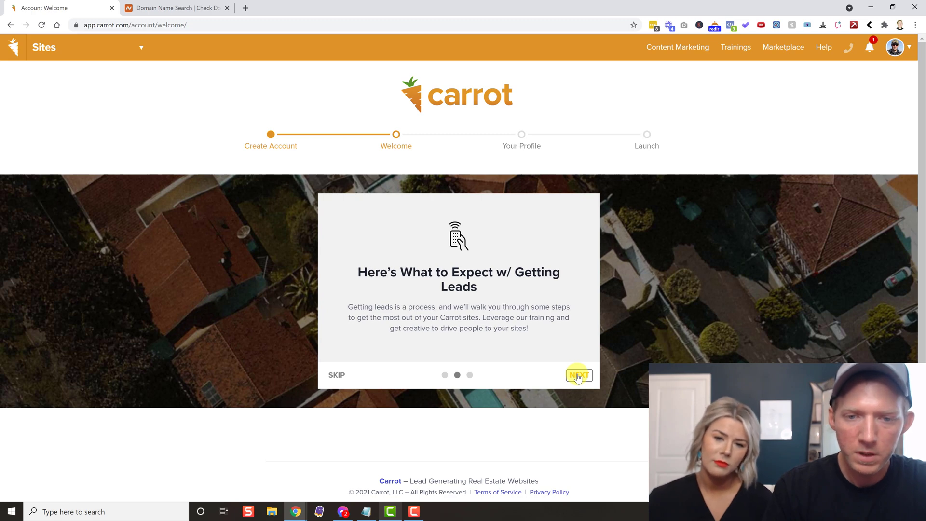
{"action": "left_click", "coordinate": [578, 376]}
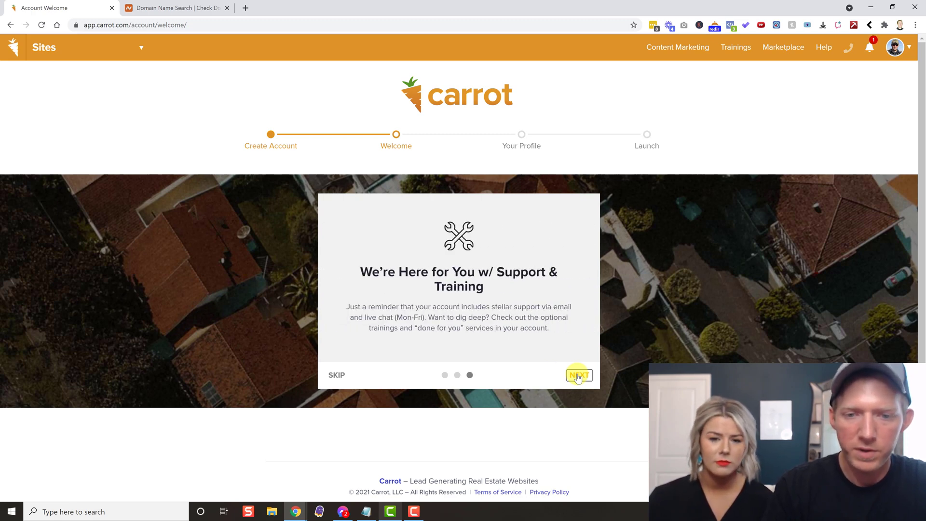
{"action": "left_click", "coordinate": [579, 375]}
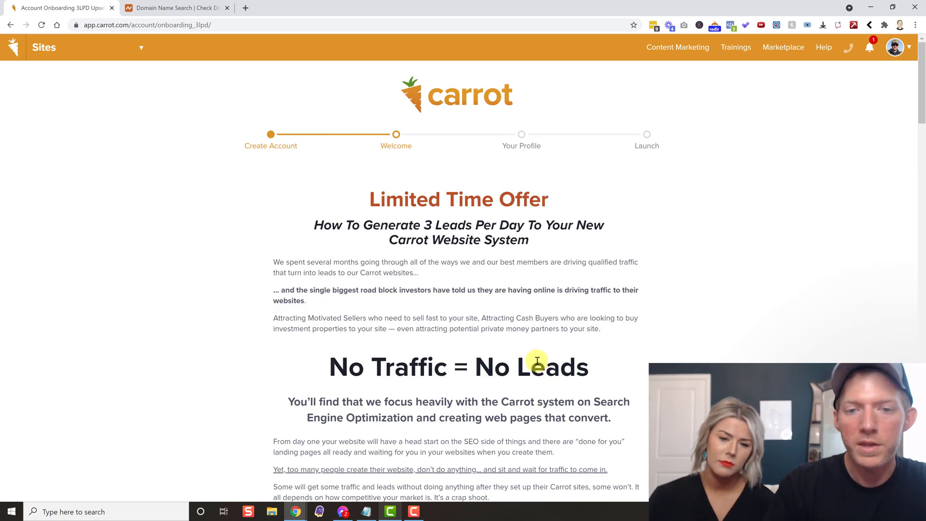
Review the 3 Lead Per Day Training offer and decline it to continue setting up the account
{"action": "scroll", "coordinate": [537, 361], "scroll_direction": "down", "scroll_amount": 1}
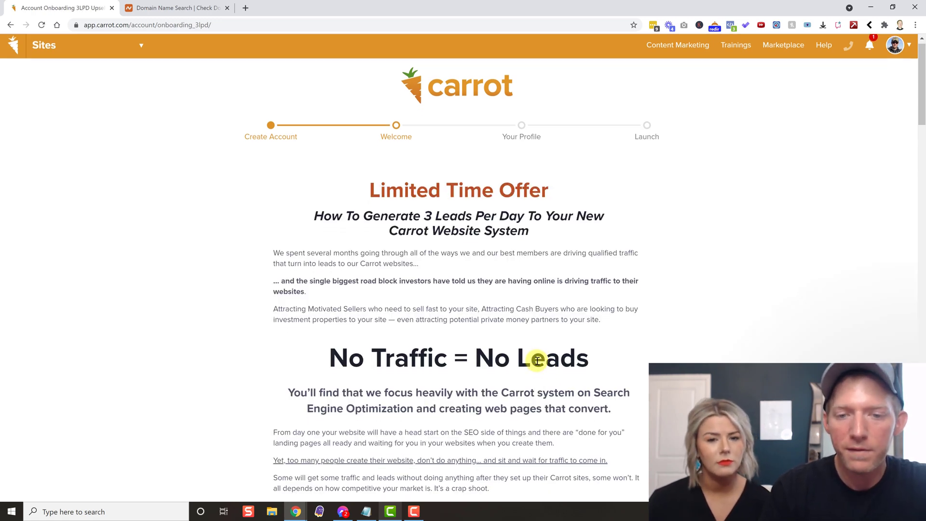
{"action": "scroll", "coordinate": [537, 361], "scroll_direction": "down", "scroll_amount": 1}
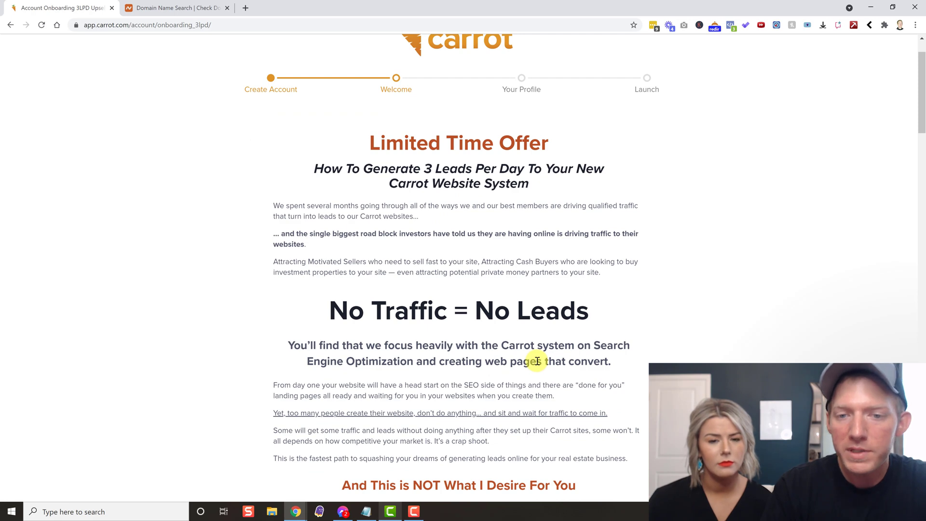
{"action": "scroll", "coordinate": [537, 360], "scroll_direction": "down", "scroll_amount": 6}
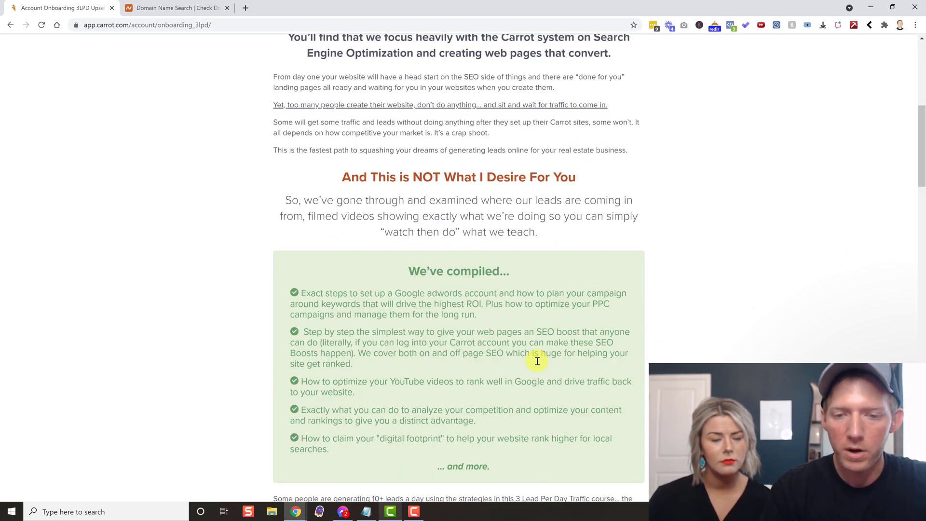
{"action": "scroll", "coordinate": [537, 361], "scroll_direction": "down", "scroll_amount": 12}
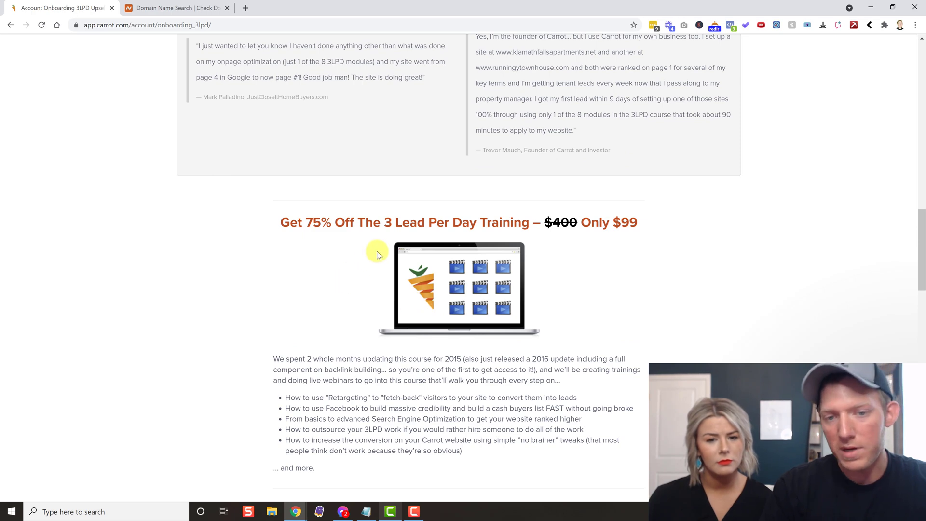
{"action": "scroll", "coordinate": [629, 293], "scroll_direction": "down", "scroll_amount": 10}
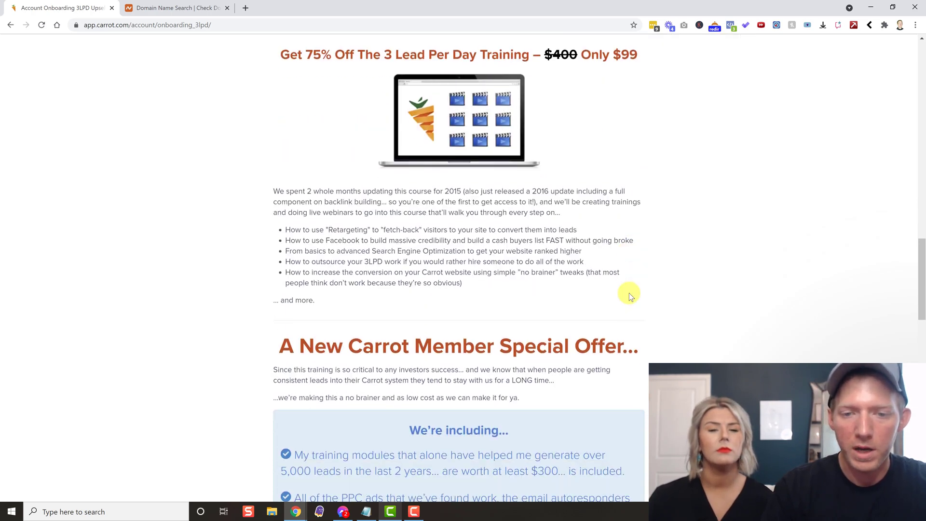
{"action": "scroll", "coordinate": [628, 293], "scroll_direction": "down", "scroll_amount": 7}
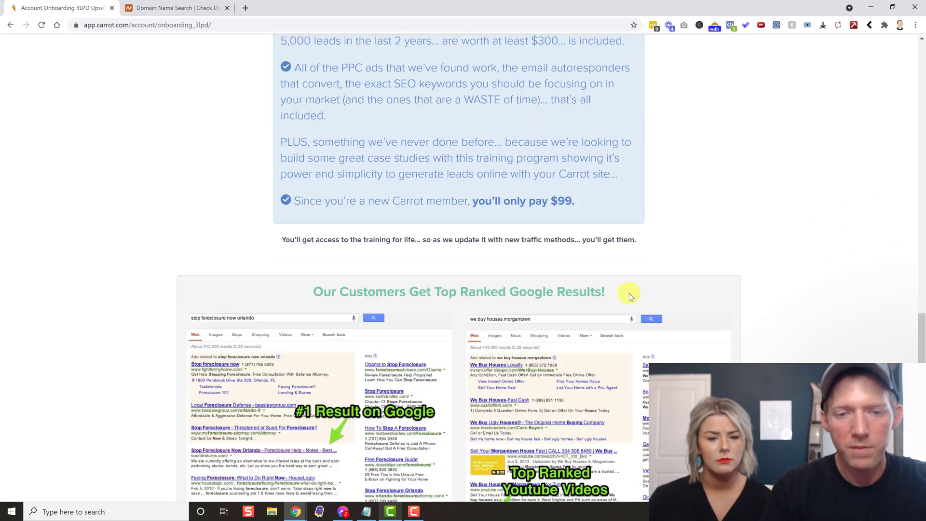
{"action": "scroll", "coordinate": [629, 293], "scroll_direction": "down", "scroll_amount": 5}
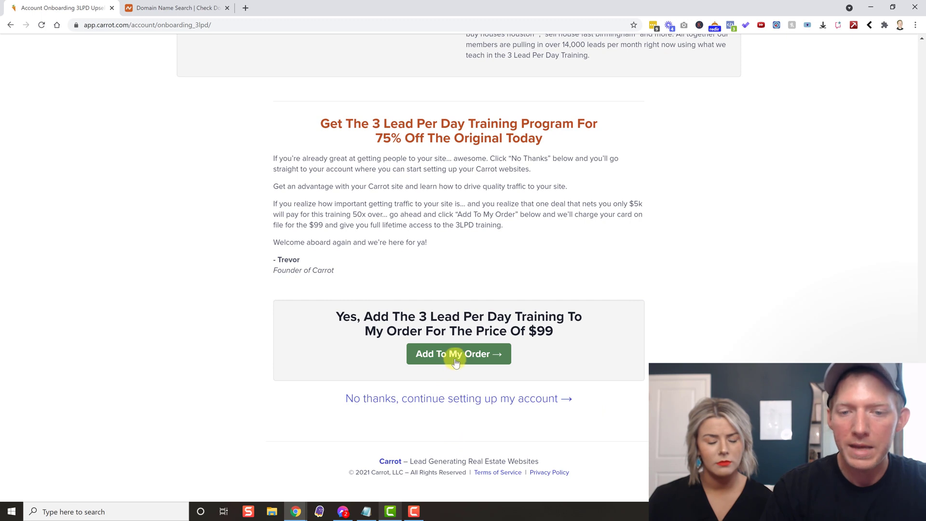
{"action": "left_click", "coordinate": [459, 404]}
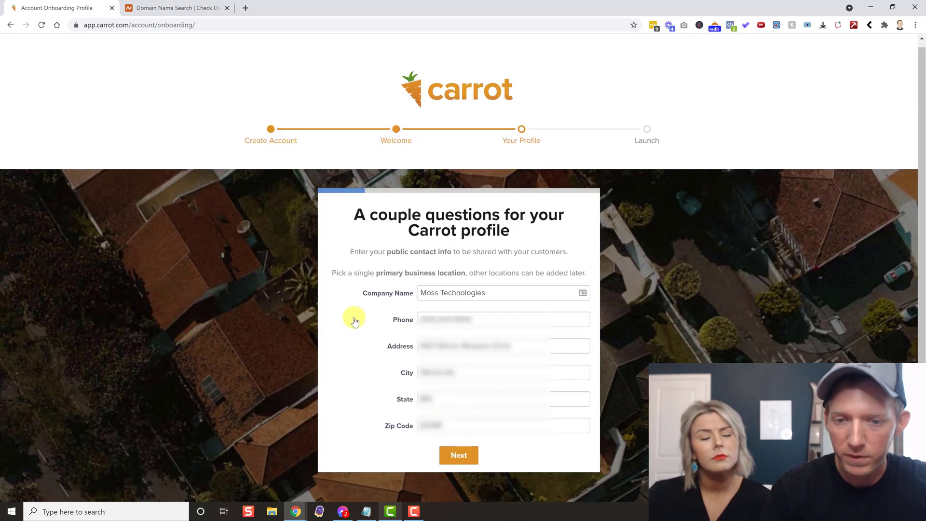
Accept the prefilled public contact info and set the primary target market to St Charles, Missouri, zip 63385
{"action": "left_click", "coordinate": [464, 457]}
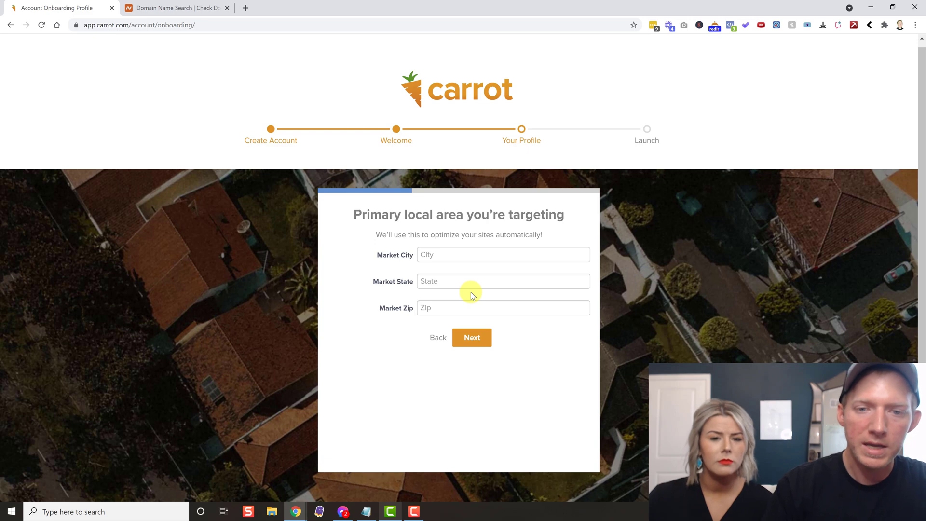
{"action": "left_click", "coordinate": [465, 255]}
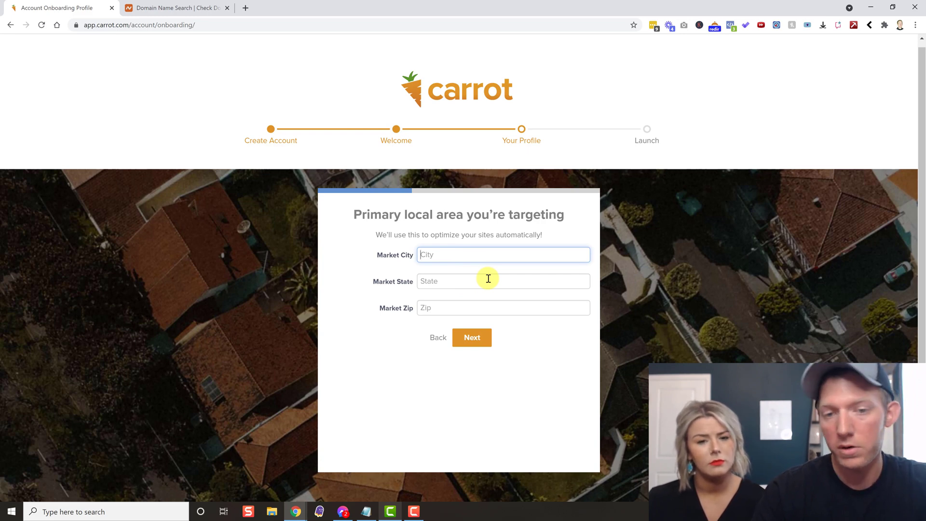
{"action": "type", "text": "S"}
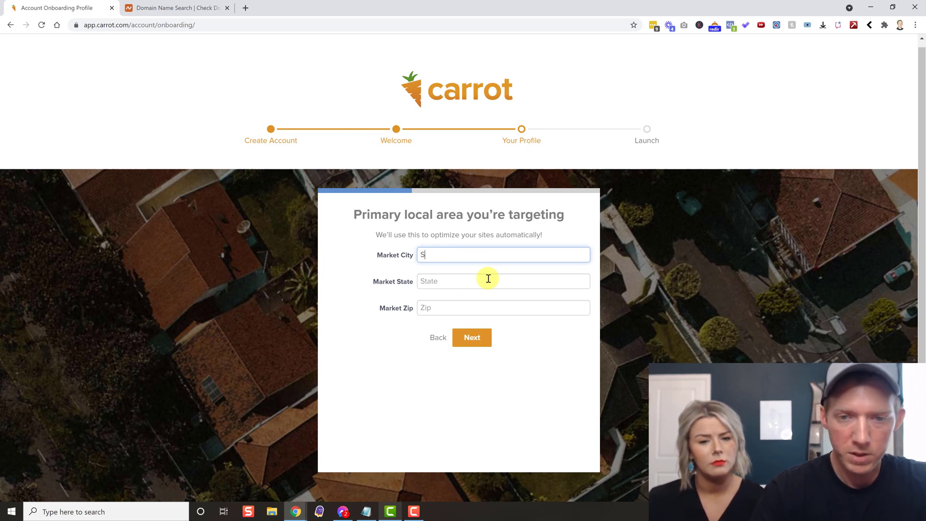
{"action": "type", "text": "t Charles"}
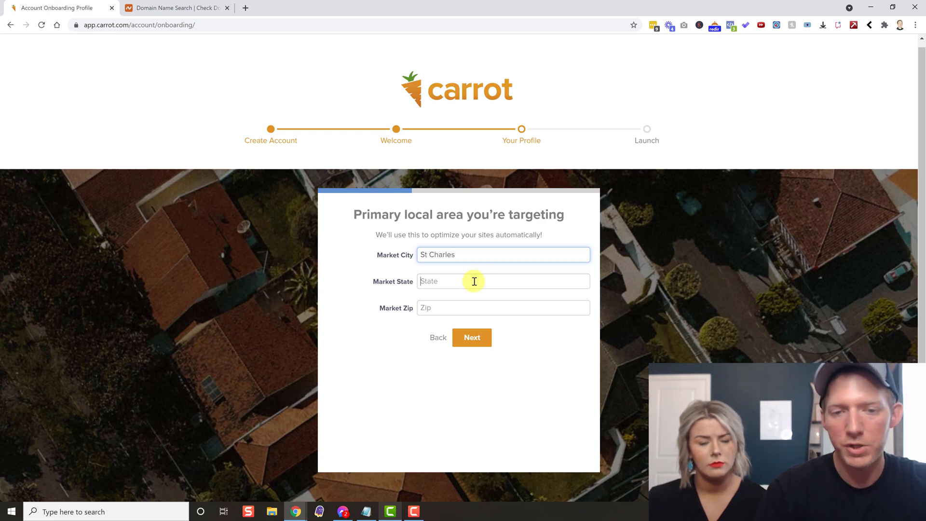
{"action": "left_click", "coordinate": [475, 280]}
{"action": "type", "text": "Missouri"}
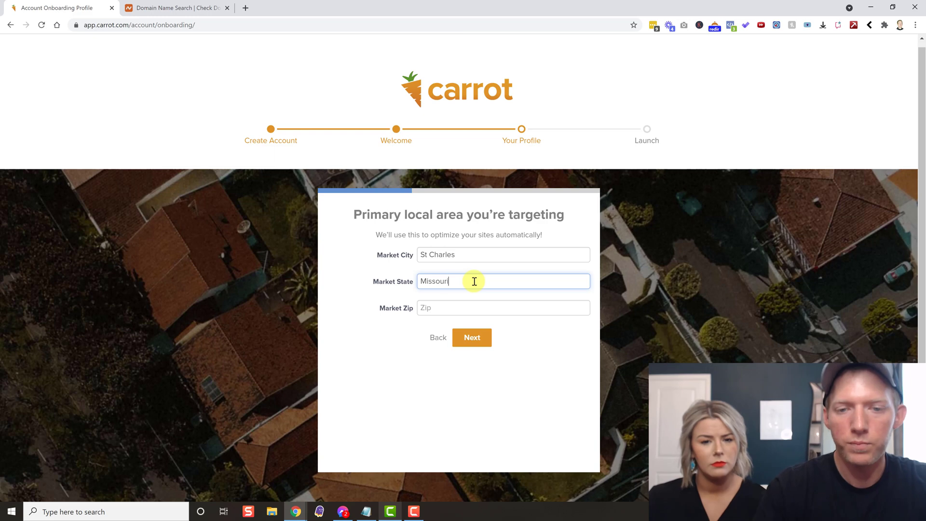
{"action": "left_click", "coordinate": [450, 308]}
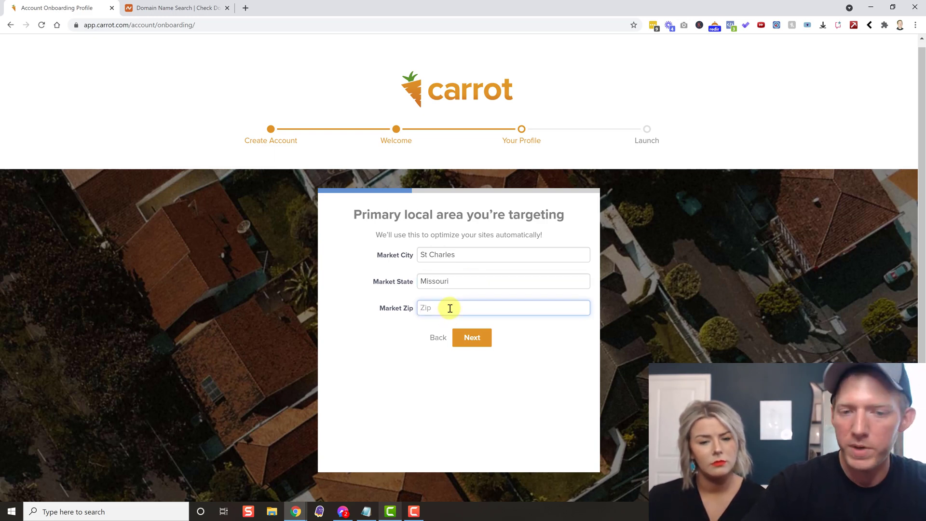
{"action": "type", "text": "63385"}
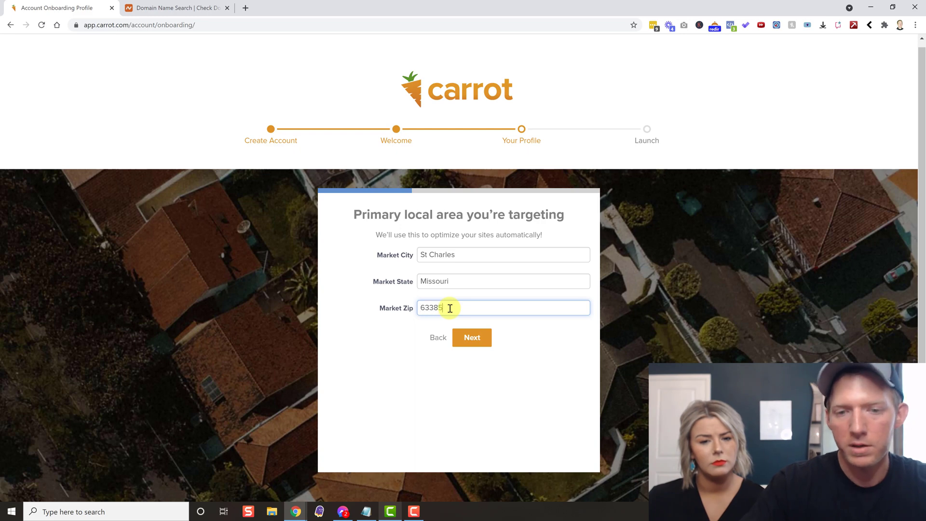
{"action": "left_click", "coordinate": [473, 338]}
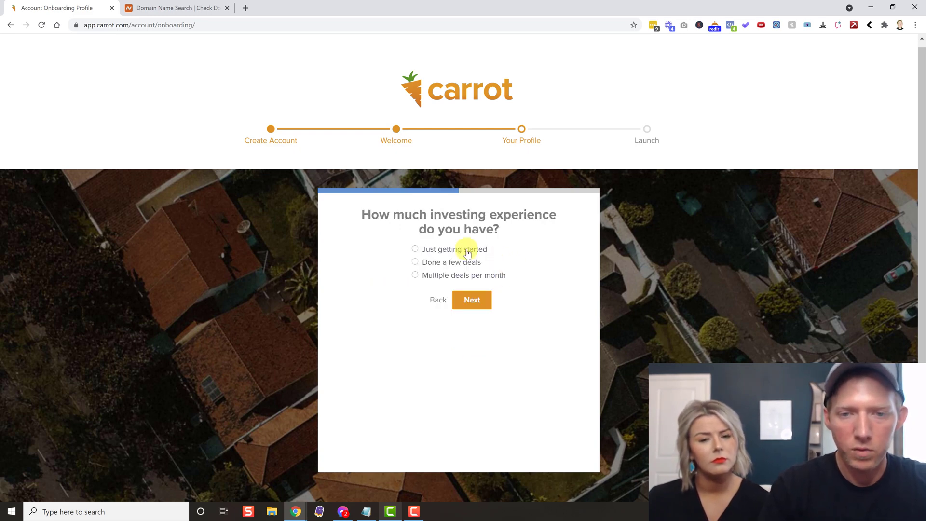
Complete the investing profile questions with Flipping/Wholesale Houses as the main focus and Yup! for being a real estate agent, and submit them
{"action": "left_click", "coordinate": [472, 304]}
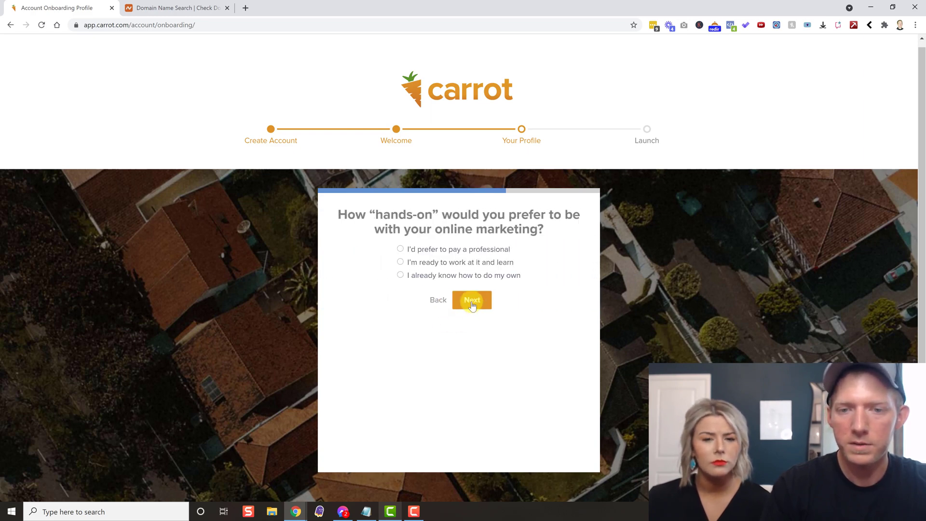
{"action": "left_click", "coordinate": [472, 303]}
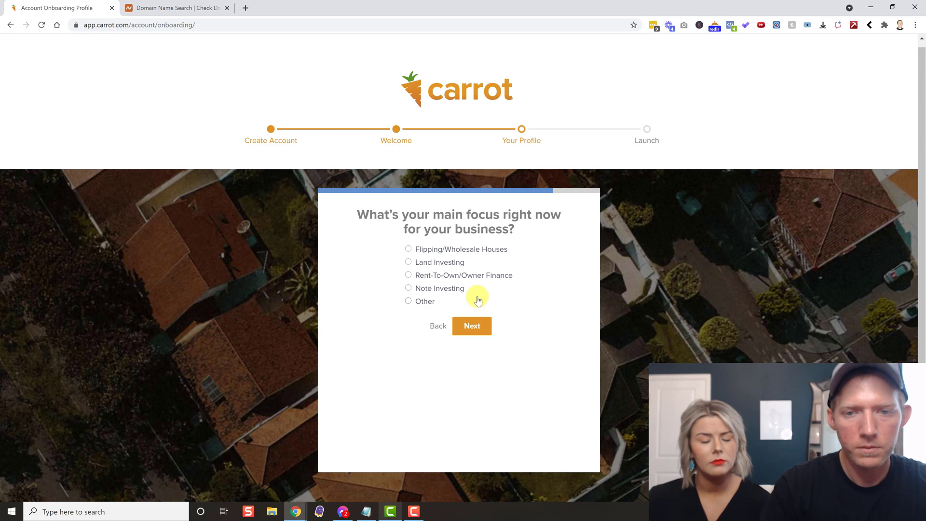
{"action": "left_click", "coordinate": [474, 302]}
{"action": "left_click", "coordinate": [419, 234]}
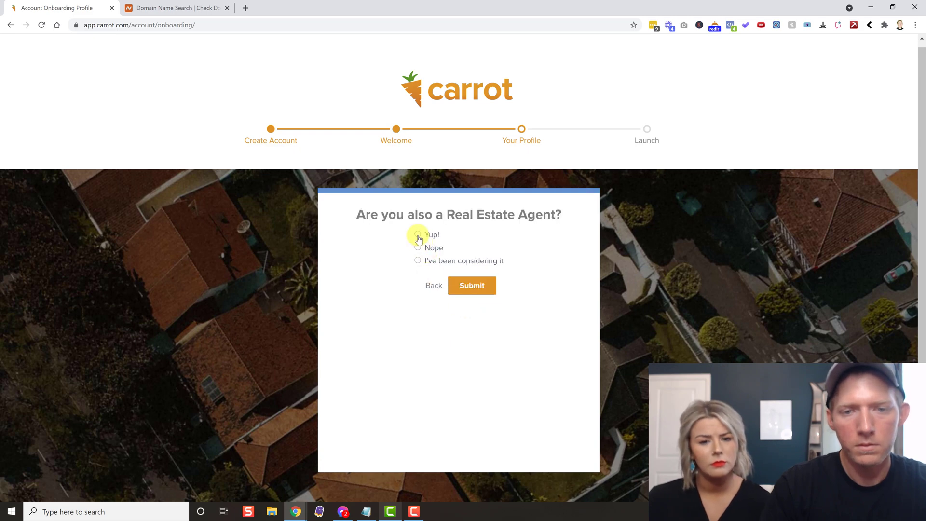
{"action": "left_click", "coordinate": [463, 290]}
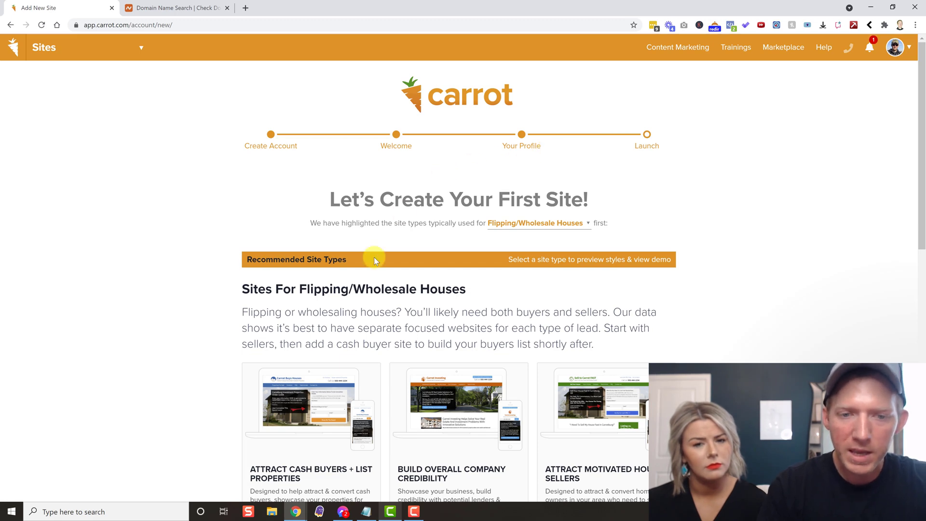
Examine the recommended site types for flipping and wholesaling houses and the additional site types offered for the first site
{"action": "scroll", "coordinate": [375, 260], "scroll_direction": "down", "scroll_amount": 2}
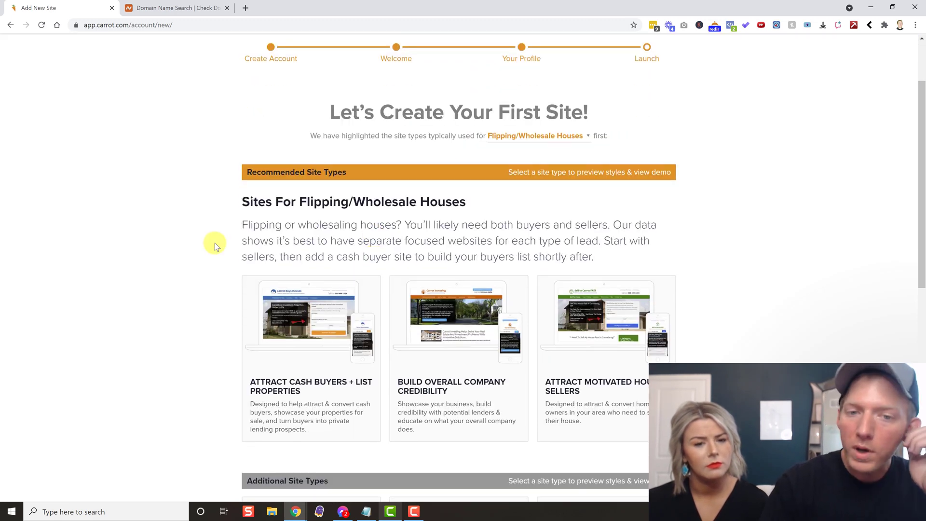
{"action": "scroll", "coordinate": [214, 246], "scroll_direction": "down", "scroll_amount": 2}
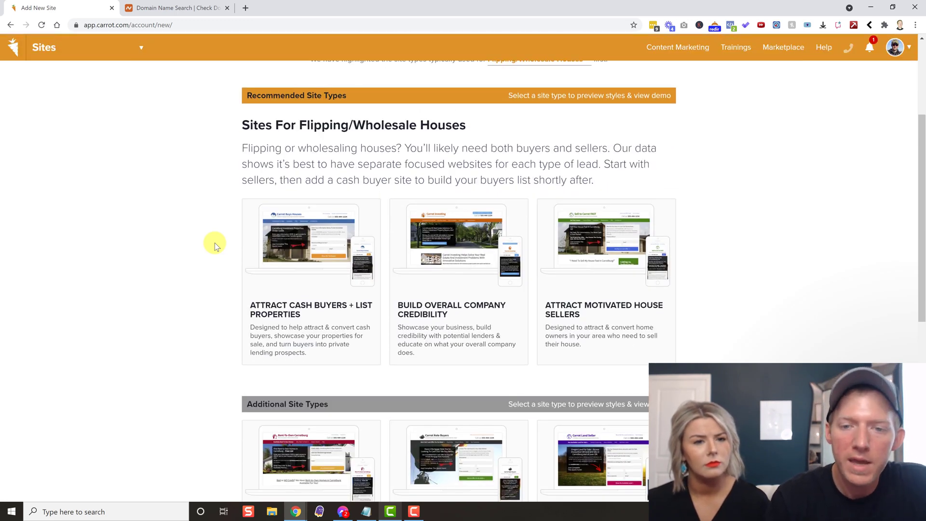
{"action": "scroll", "coordinate": [215, 246], "scroll_direction": "down", "scroll_amount": 1}
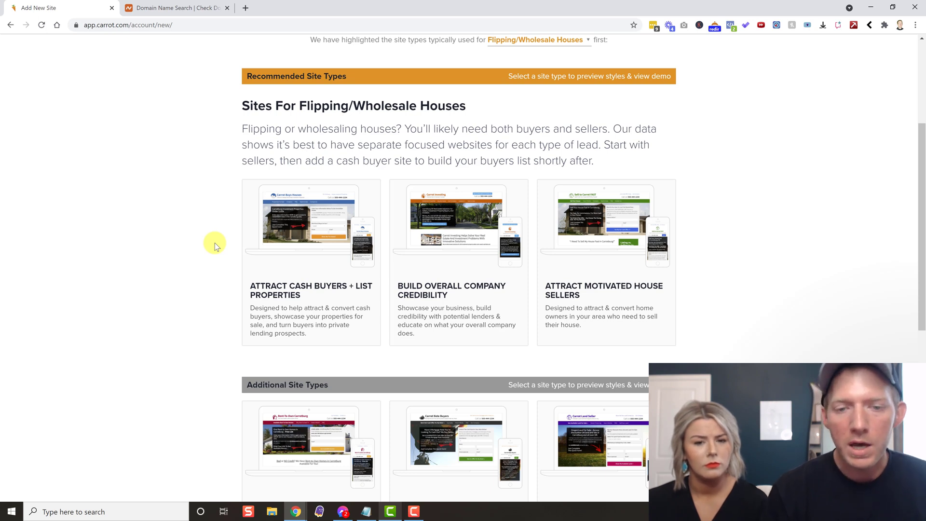
{"action": "scroll", "coordinate": [215, 245], "scroll_direction": "down", "scroll_amount": 1}
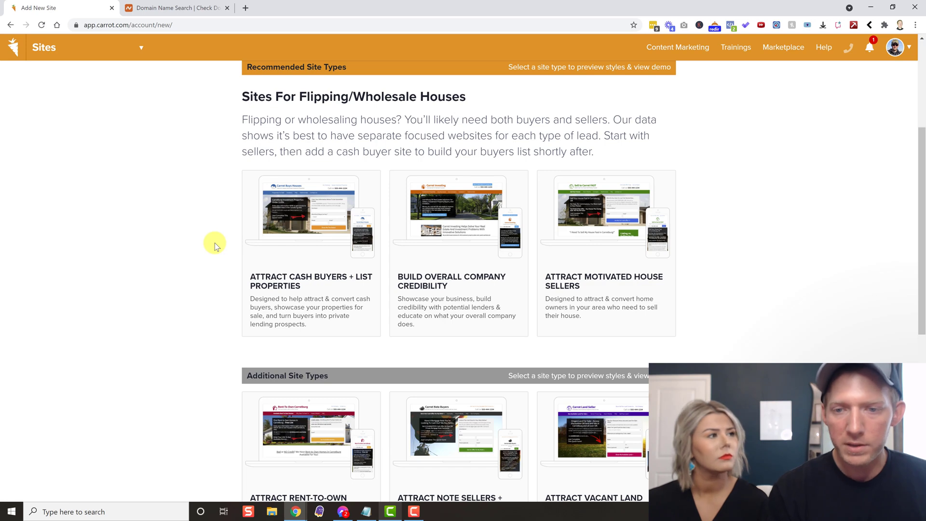
{"action": "mouse_move", "coordinate": [560, 282]}
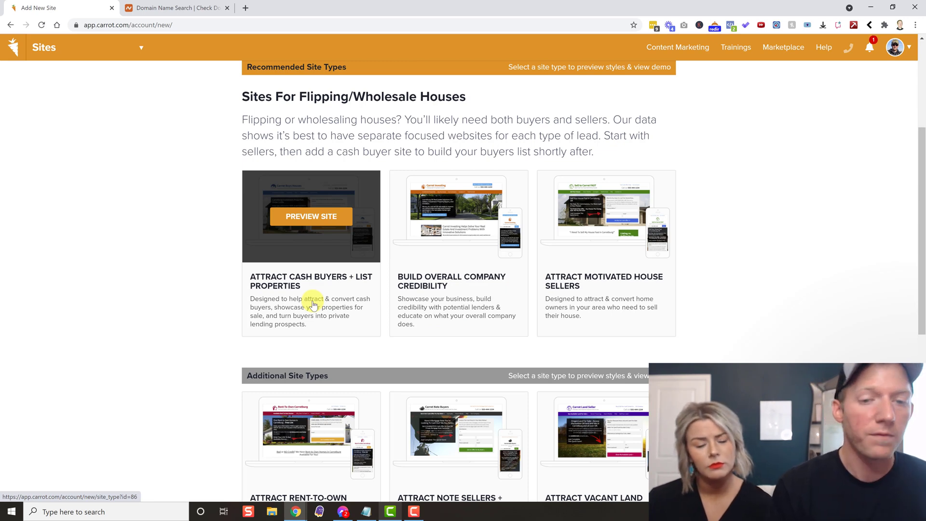
{"action": "scroll", "coordinate": [188, 317], "scroll_direction": "down", "scroll_amount": 2}
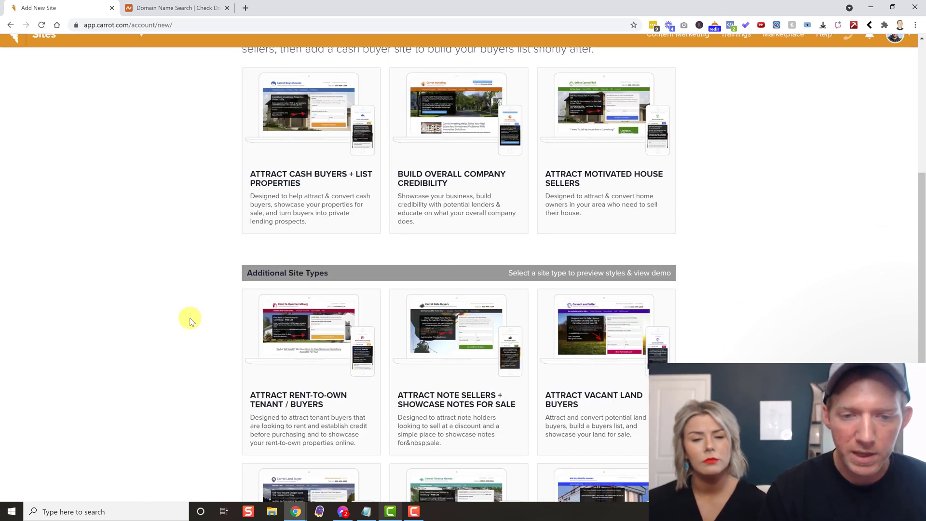
{"action": "scroll", "coordinate": [189, 317], "scroll_direction": "down", "scroll_amount": 4}
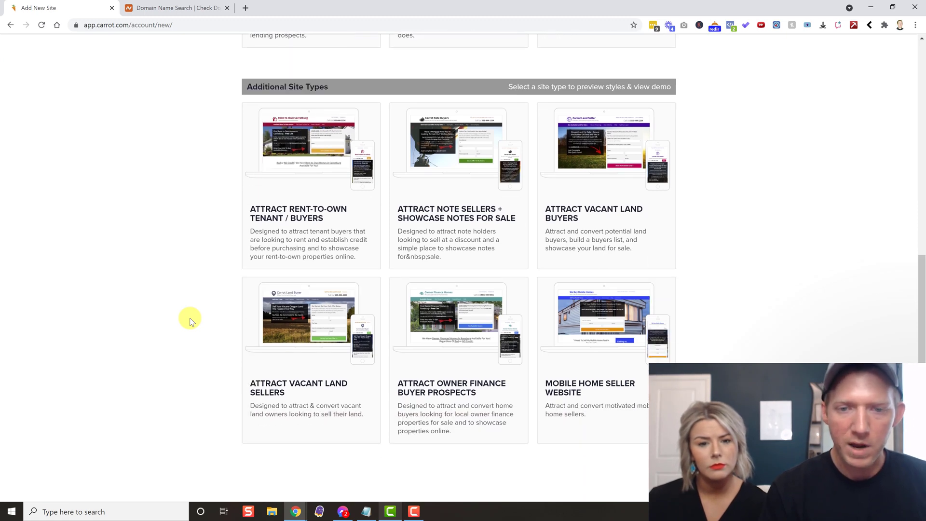
{"action": "scroll", "coordinate": [189, 317], "scroll_direction": "down", "scroll_amount": 1}
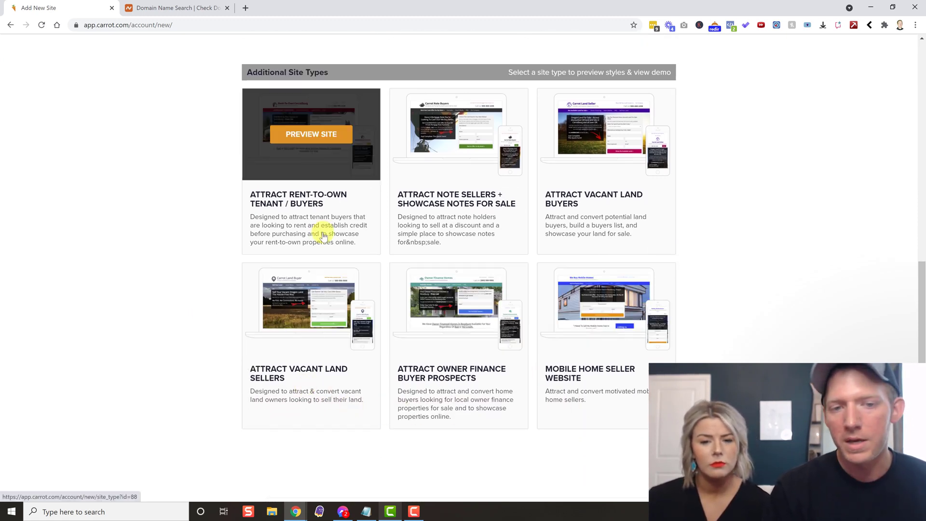
{"action": "scroll", "coordinate": [183, 227], "scroll_direction": "up", "scroll_amount": 4}
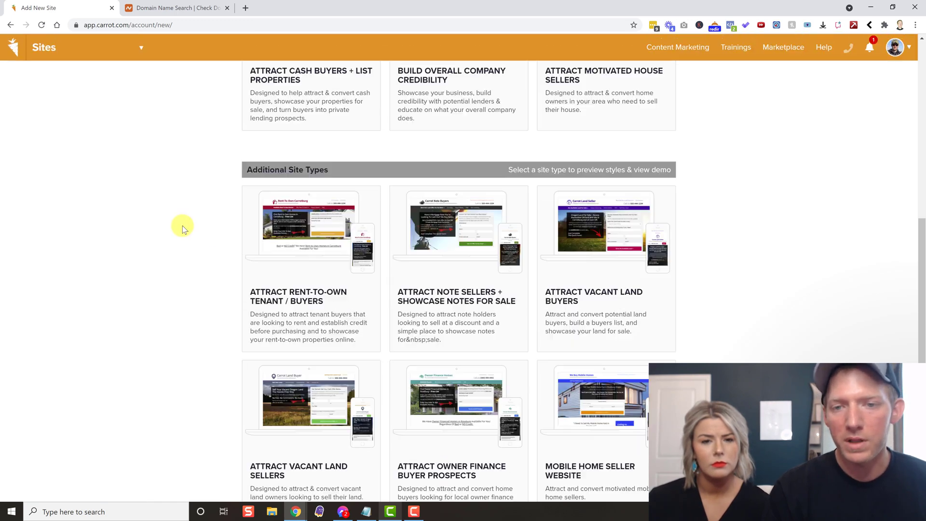
{"action": "scroll", "coordinate": [182, 227], "scroll_direction": "up", "scroll_amount": 4}
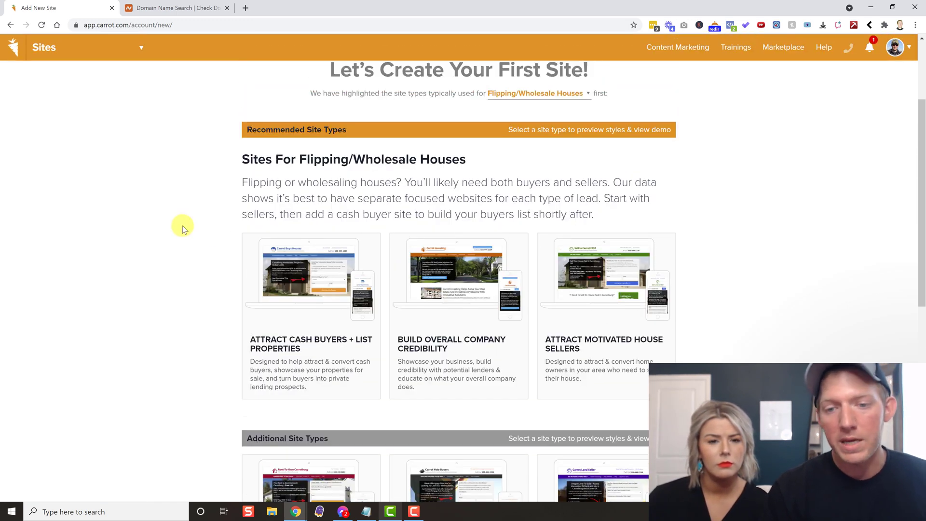
{"action": "scroll", "coordinate": [723, 227], "scroll_direction": "up", "scroll_amount": 1}
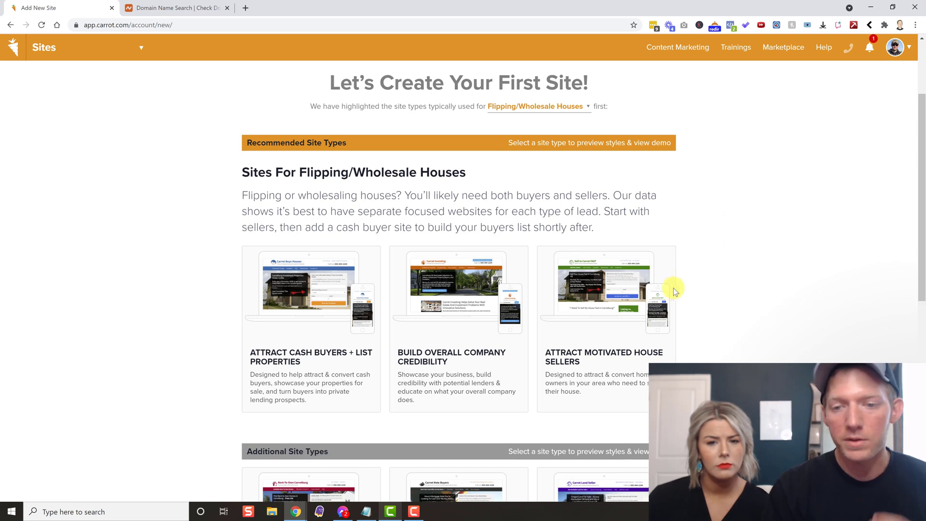
Create an Attract Motivated House Sellers site named St Charles County House Buyers and continue to the account's site list
{"action": "mouse_move", "coordinate": [615, 357]}
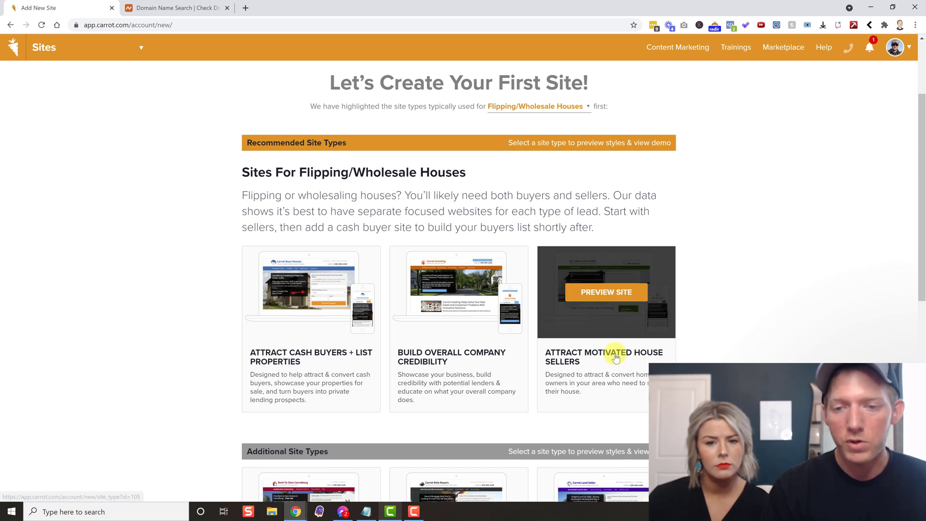
{"action": "left_click", "coordinate": [602, 376]}
{"action": "left_click", "coordinate": [630, 384]}
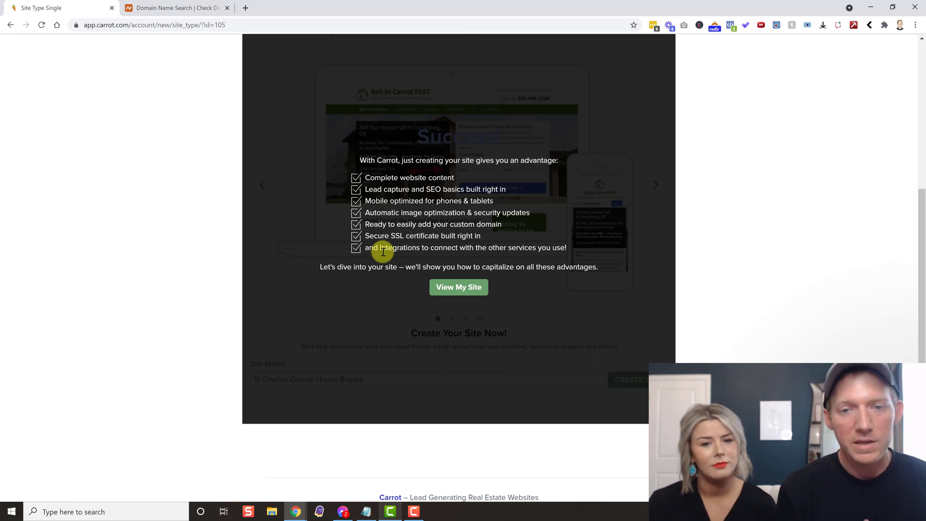
{"action": "left_click", "coordinate": [458, 288]}
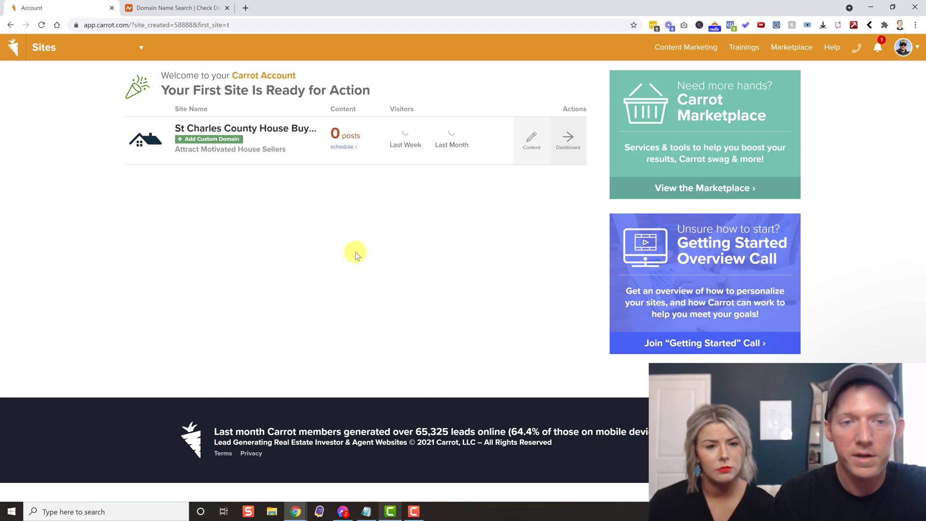
Open the St Charles County House Buyers site and review its homepage sections, offer forms and prewritten content
{"action": "left_click", "coordinate": [205, 133]}
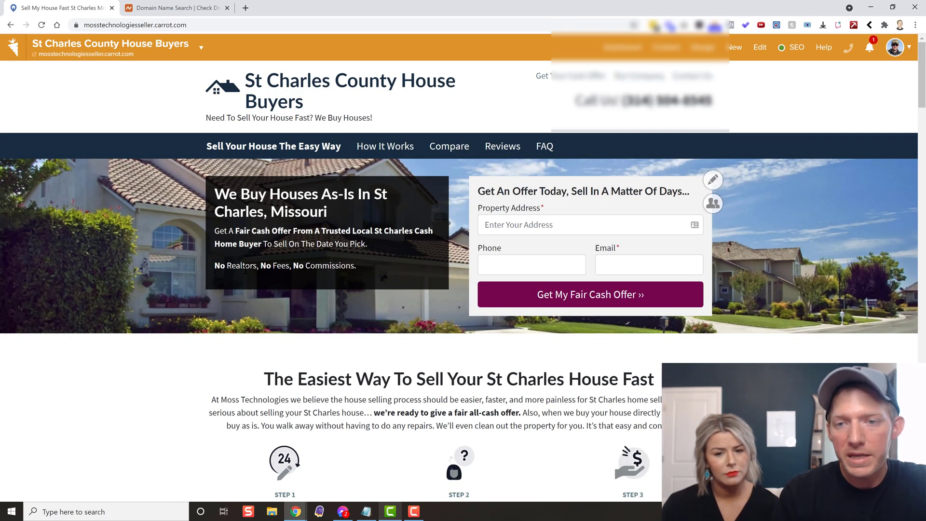
{"action": "scroll", "coordinate": [248, 332], "scroll_direction": "down", "scroll_amount": 2}
{"action": "scroll", "coordinate": [249, 331], "scroll_direction": "down", "scroll_amount": 17}
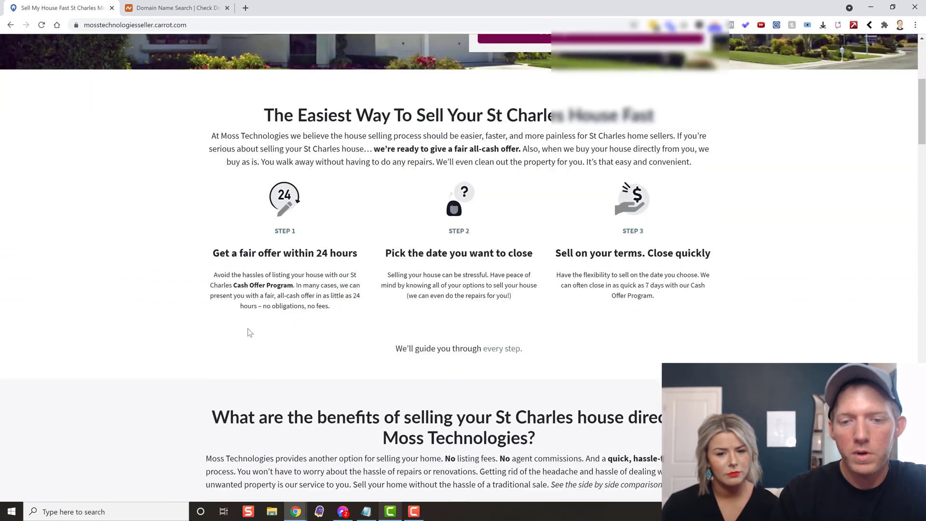
{"action": "scroll", "coordinate": [249, 332], "scroll_direction": "down", "scroll_amount": 15}
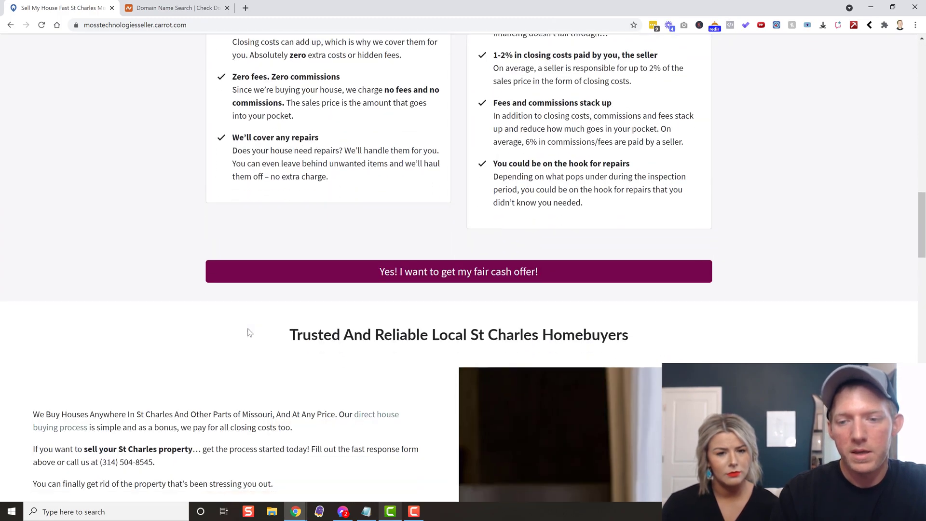
{"action": "scroll", "coordinate": [249, 332], "scroll_direction": "down", "scroll_amount": 10}
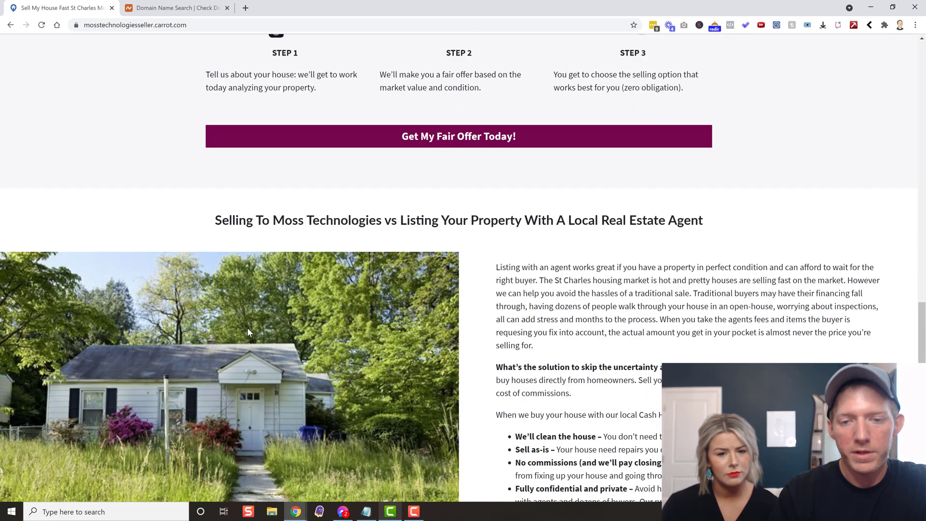
{"action": "scroll", "coordinate": [248, 333], "scroll_direction": "down", "scroll_amount": 9}
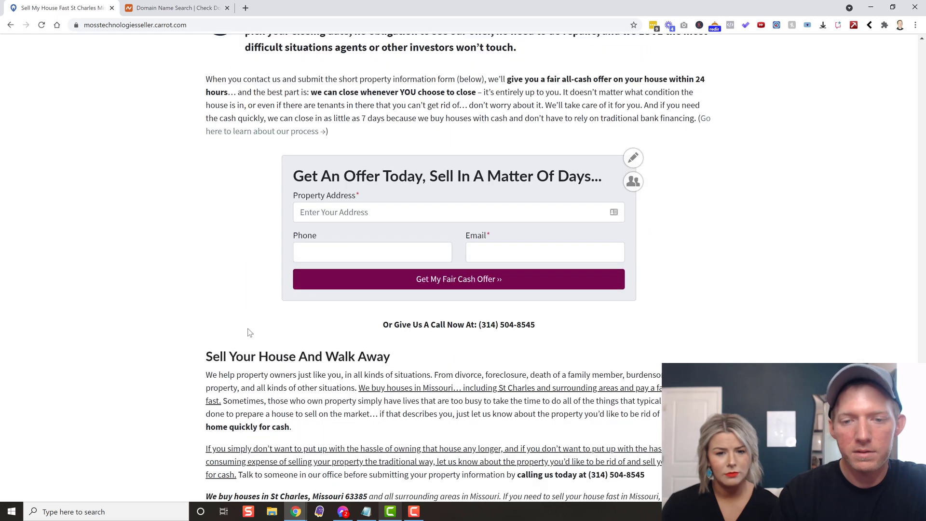
{"action": "scroll", "coordinate": [248, 333], "scroll_direction": "up", "scroll_amount": 8}
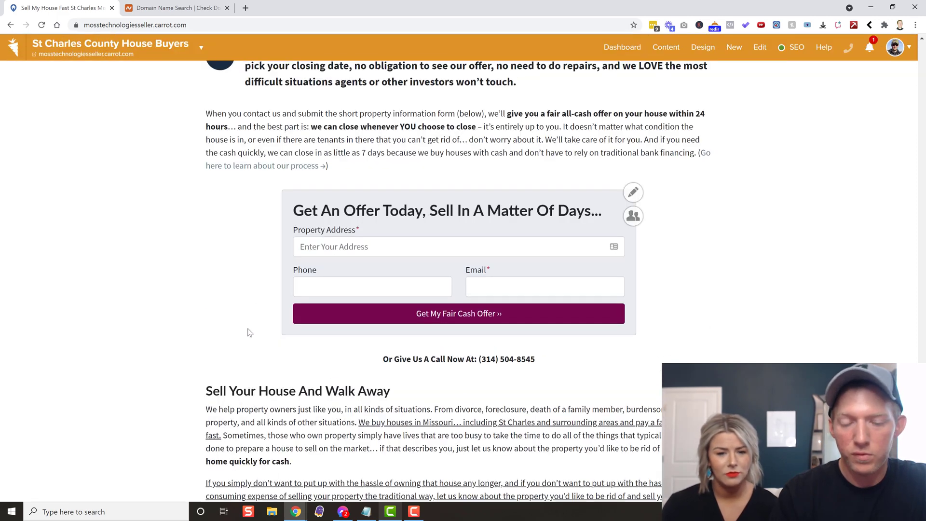
{"action": "scroll", "coordinate": [248, 333], "scroll_direction": "down", "scroll_amount": 2}
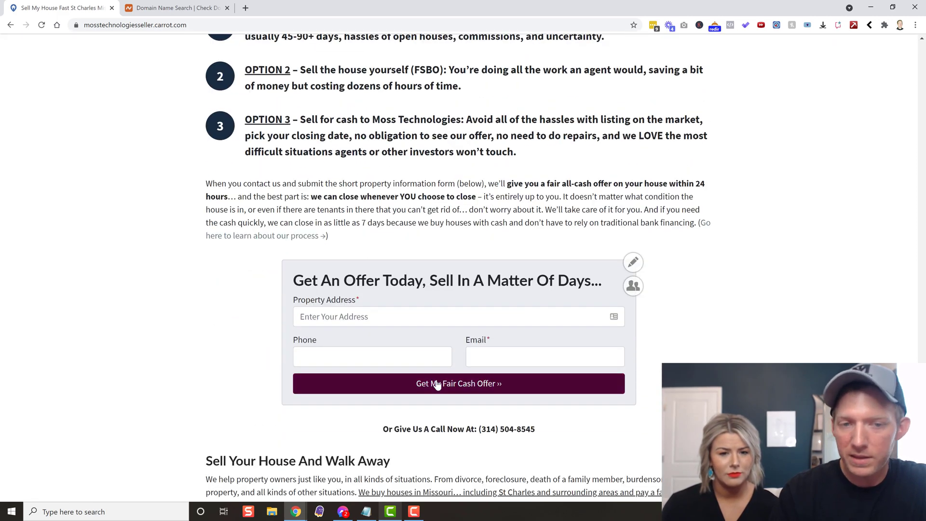
{"action": "scroll", "coordinate": [378, 291], "scroll_direction": "up", "scroll_amount": 4}
{"action": "scroll", "coordinate": [376, 295], "scroll_direction": "up", "scroll_amount": 1}
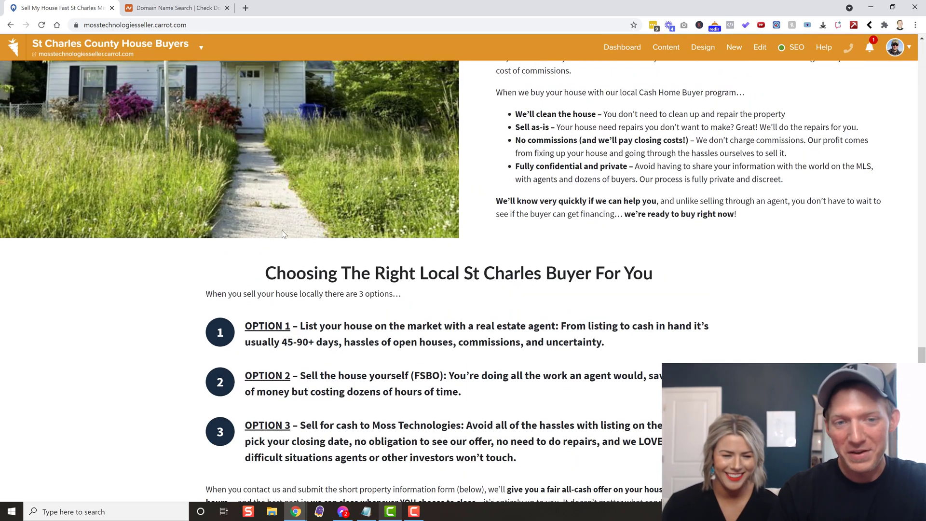
{"action": "scroll", "coordinate": [282, 229], "scroll_direction": "up", "scroll_amount": 5}
{"action": "scroll", "coordinate": [318, 284], "scroll_direction": "up", "scroll_amount": 14}
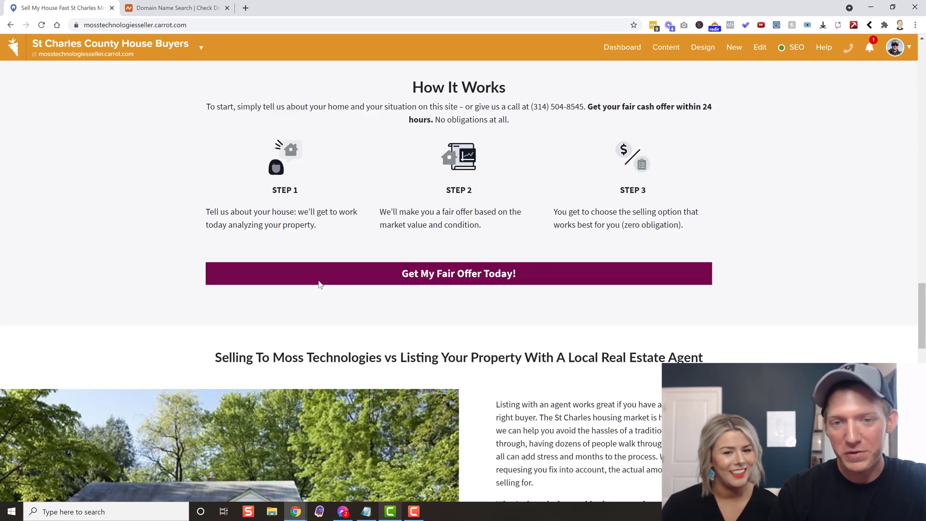
Return to the account's site list and open the custom domain settings for the St Charles County House Buyers site
{"action": "scroll", "coordinate": [318, 284], "scroll_direction": "up", "scroll_amount": 20}
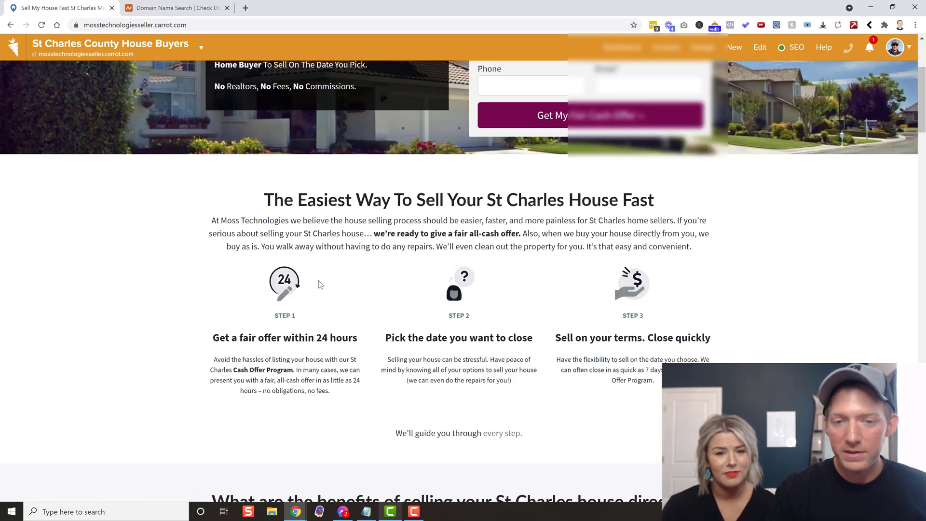
{"action": "scroll", "coordinate": [318, 285], "scroll_direction": "up", "scroll_amount": 4}
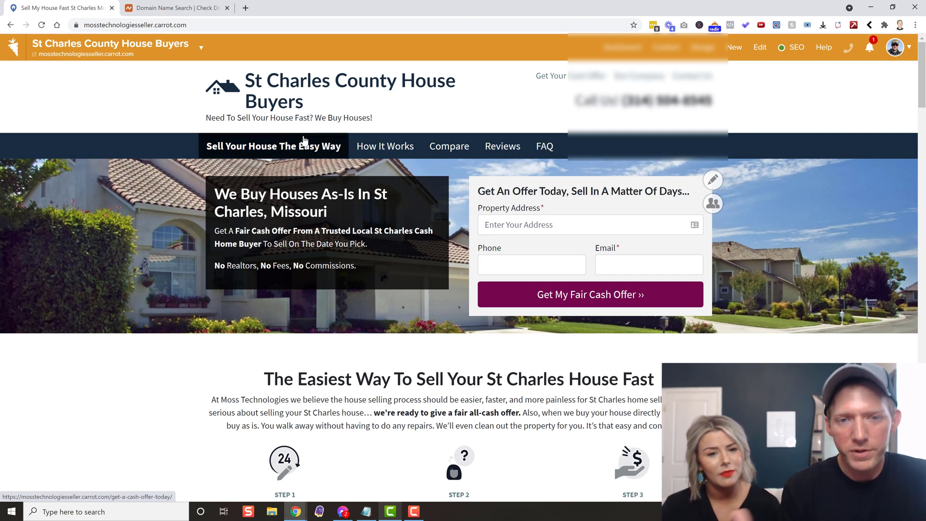
{"action": "scroll", "coordinate": [357, 255], "scroll_direction": "down", "scroll_amount": 1}
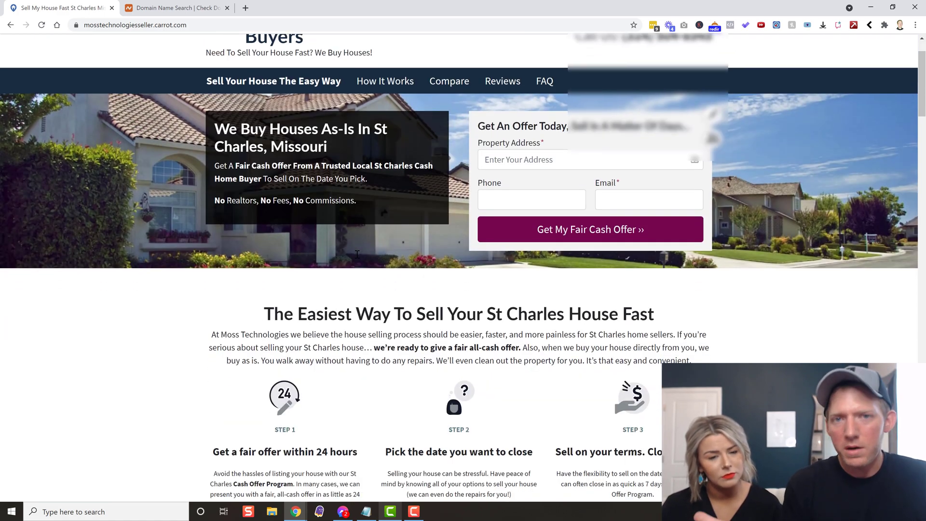
{"action": "scroll", "coordinate": [357, 254], "scroll_direction": "up", "scroll_amount": 1}
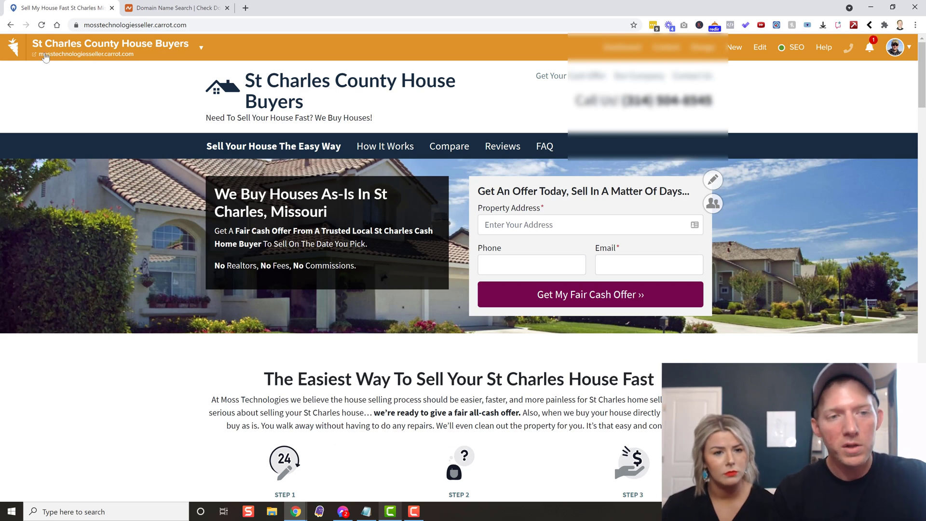
{"action": "left_click", "coordinate": [17, 51]}
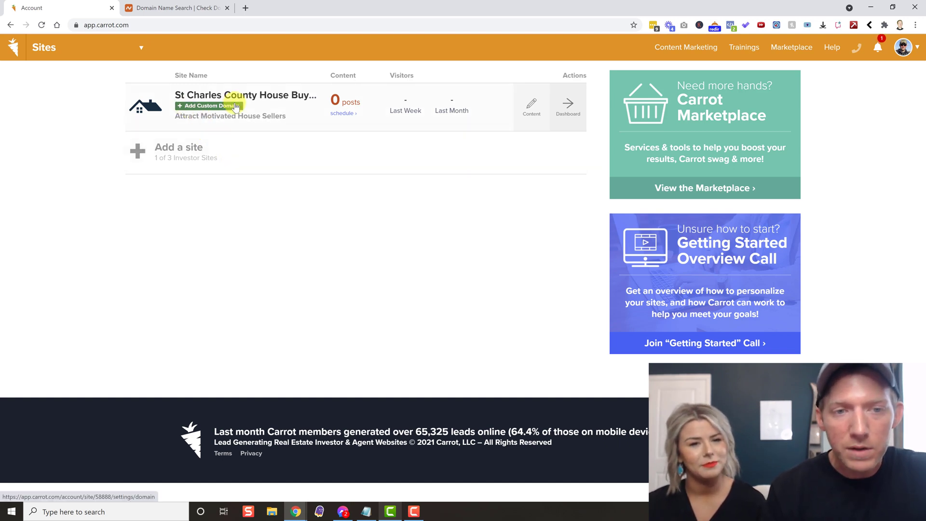
{"action": "left_click", "coordinate": [198, 106]}
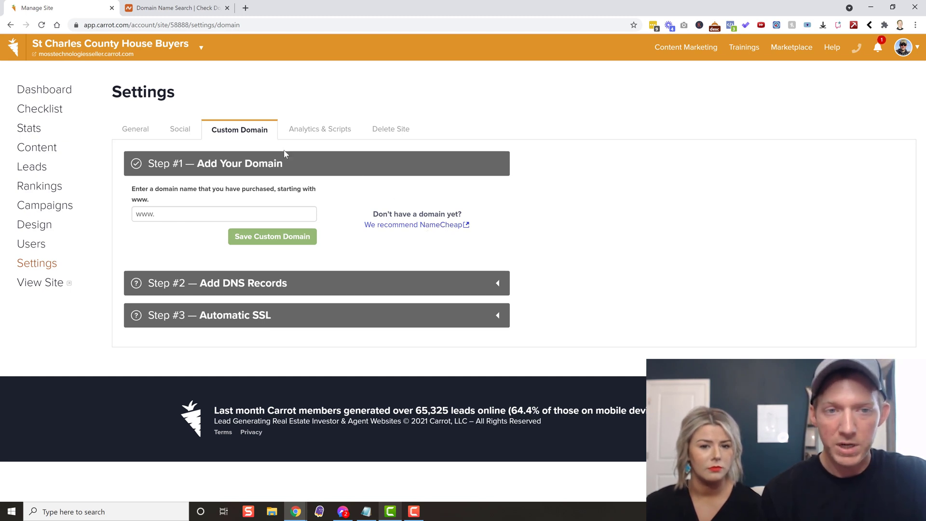
Switch to Namecheap, search for the domain stcharlescountyhousebuyers.com and examine its availability, price and suggested alternatives
{"action": "left_click", "coordinate": [170, 12]}
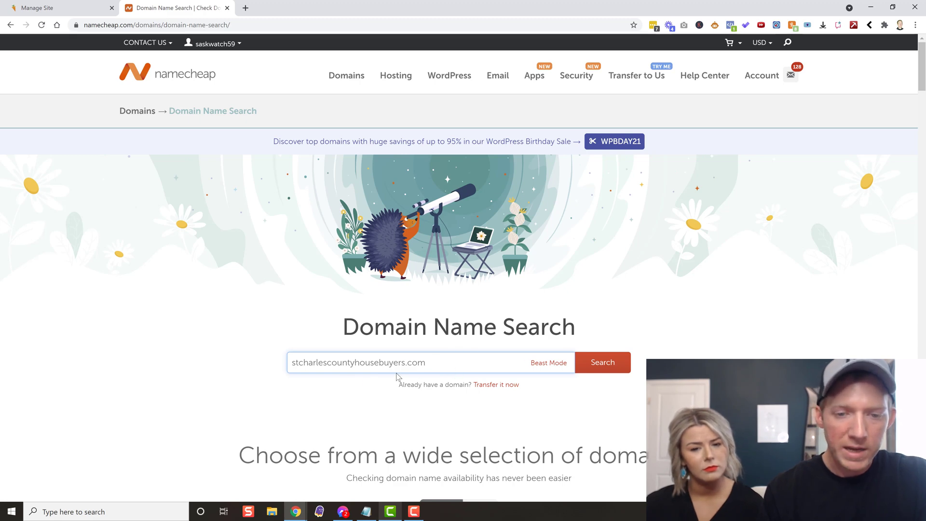
{"action": "left_click", "coordinate": [600, 366]}
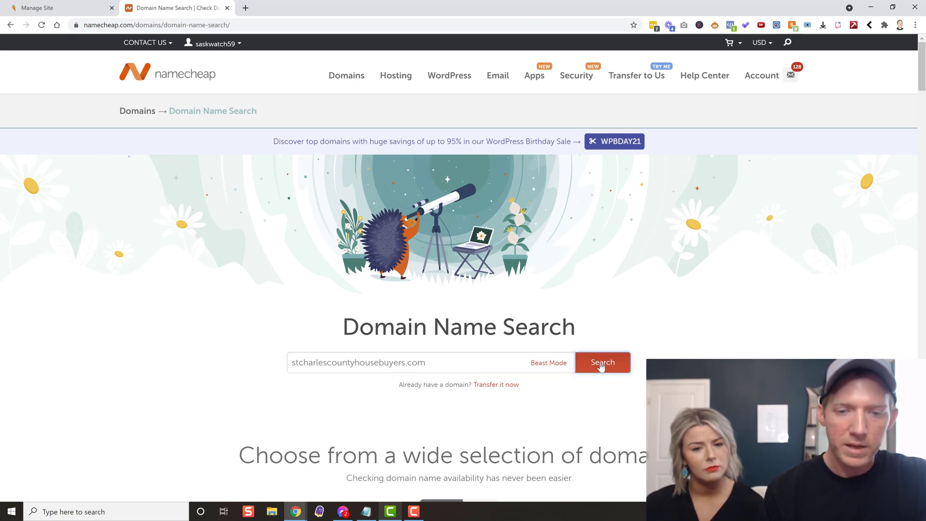
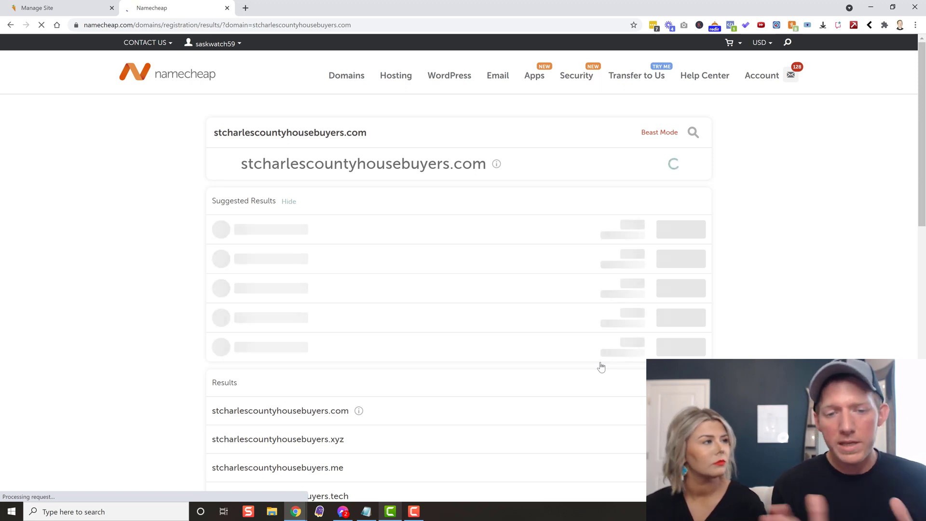
{"action": "scroll", "coordinate": [601, 367], "scroll_direction": "down", "scroll_amount": 2}
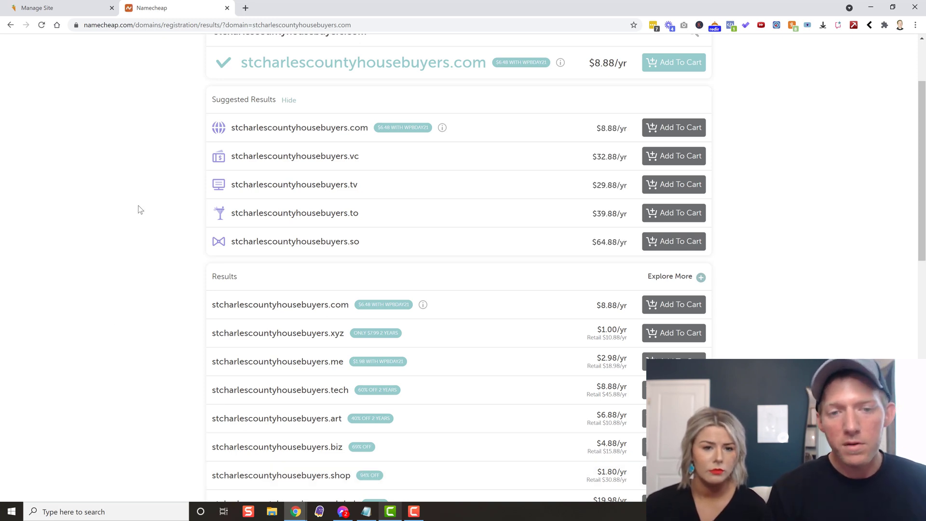
{"action": "scroll", "coordinate": [140, 209], "scroll_direction": "up", "scroll_amount": 2}
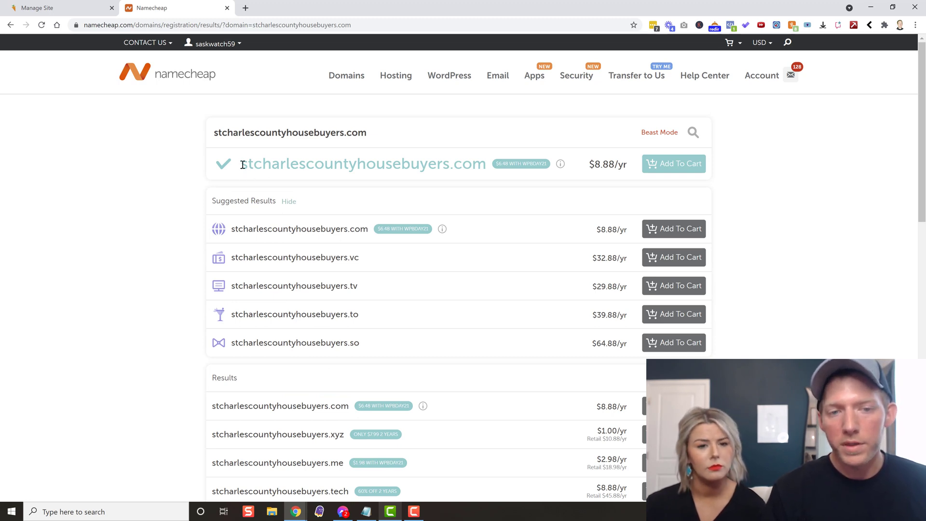
{"action": "left_click_drag", "start_coordinate": [241, 164], "coordinate": [358, 164]}
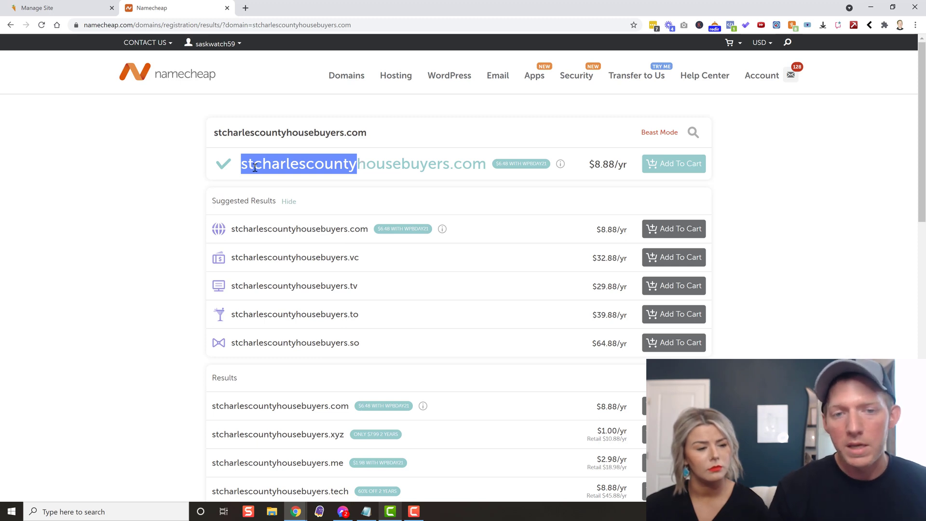
{"action": "left_click", "coordinate": [298, 166]}
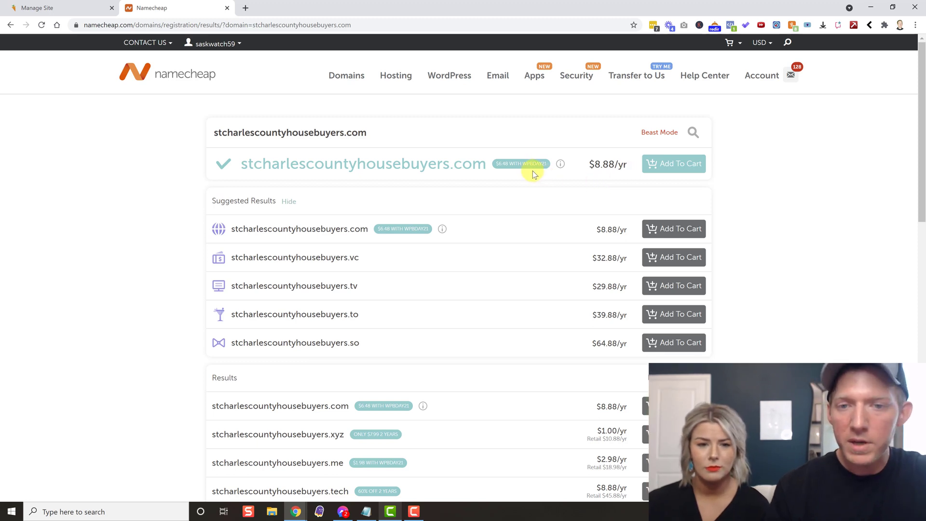
Copy the WPBDAY21 promo code shown beside stcharlescountyhousebuyers.com and add that domain to the cart
{"action": "left_click_drag", "start_coordinate": [524, 165], "coordinate": [553, 167]}
{"action": "key", "text": "ctrl+c"}
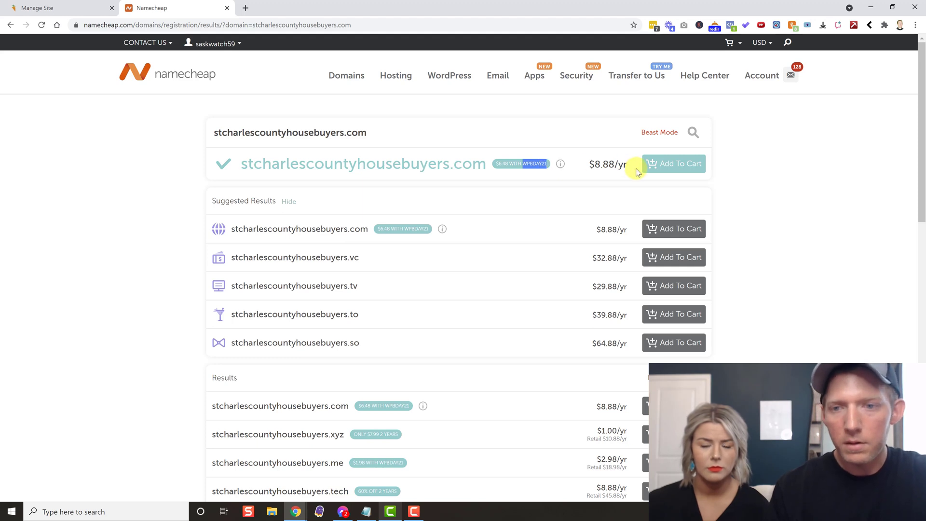
{"action": "left_click", "coordinate": [656, 169]}
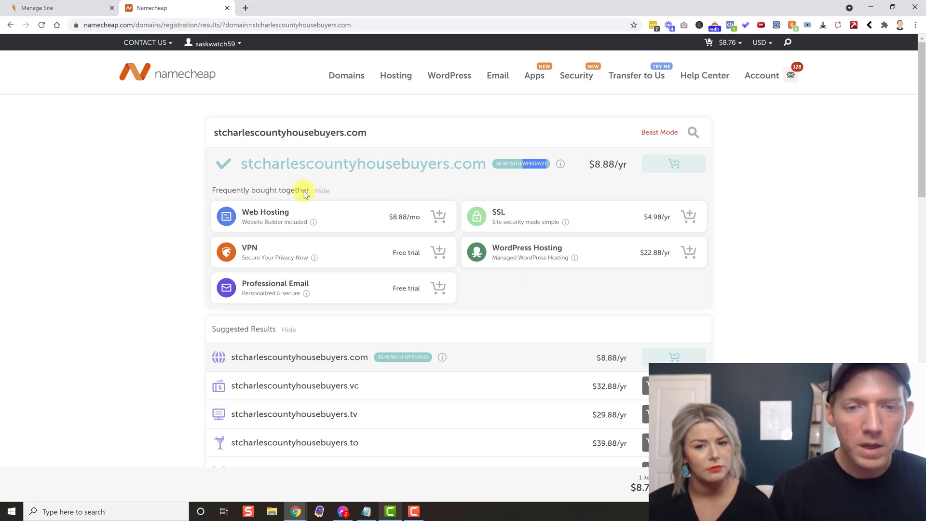
View the shopping cart and apply the promo code WPBDAY21 to the domain order
{"action": "mouse_move", "coordinate": [314, 223]}
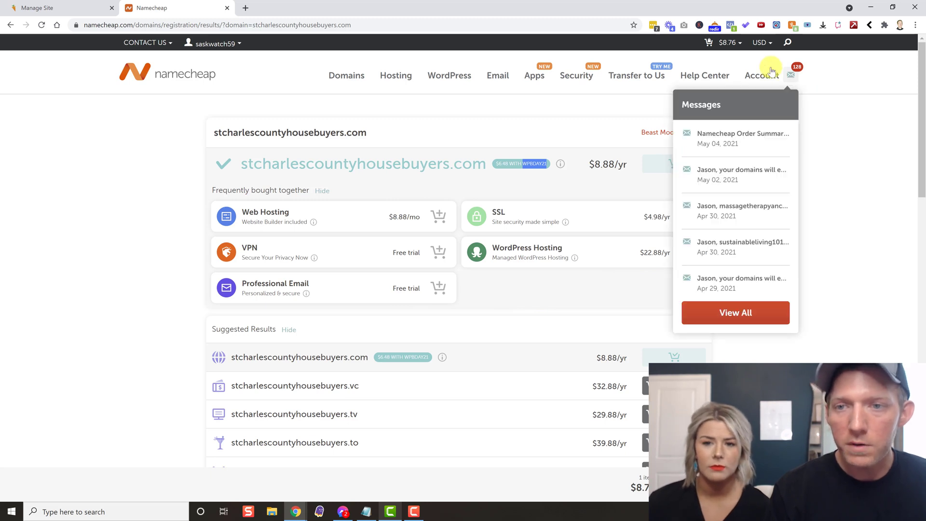
{"action": "mouse_move", "coordinate": [734, 48]}
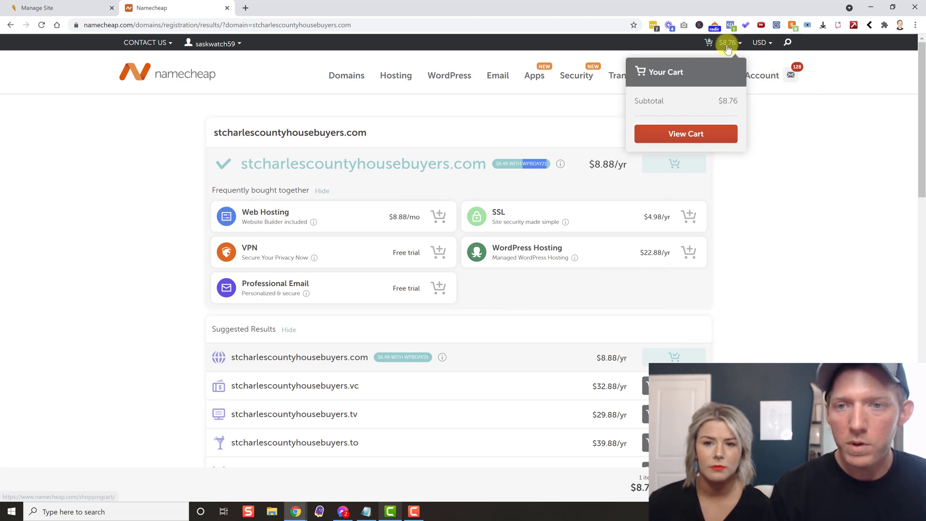
{"action": "left_click", "coordinate": [693, 135]}
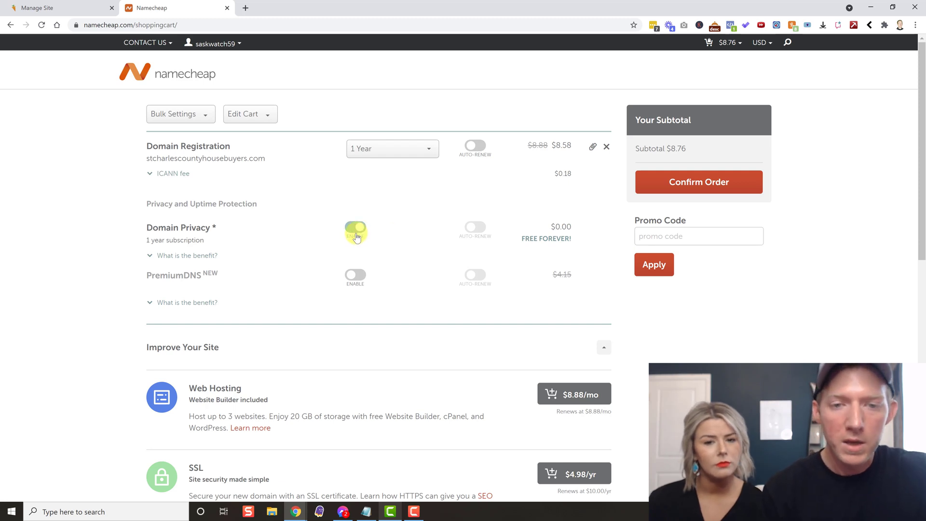
{"action": "left_click", "coordinate": [683, 235]}
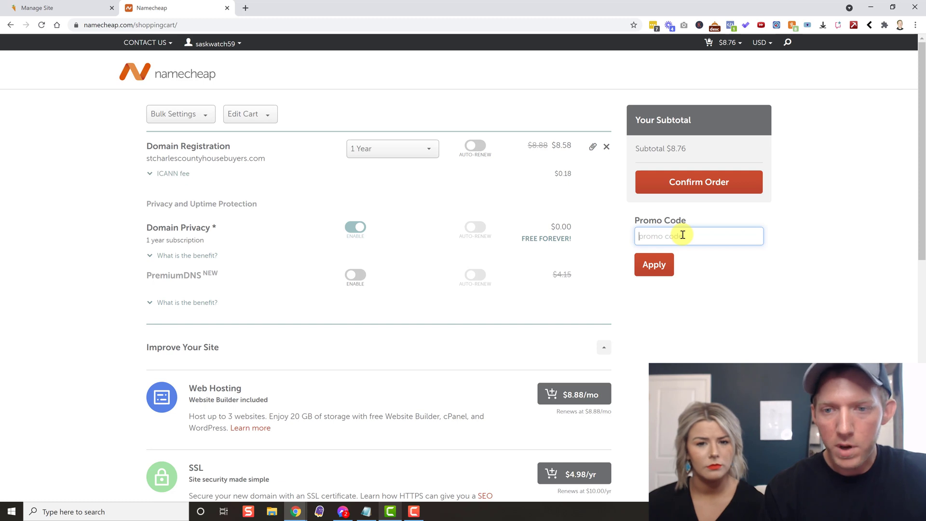
{"action": "key", "text": "ctrl+v"}
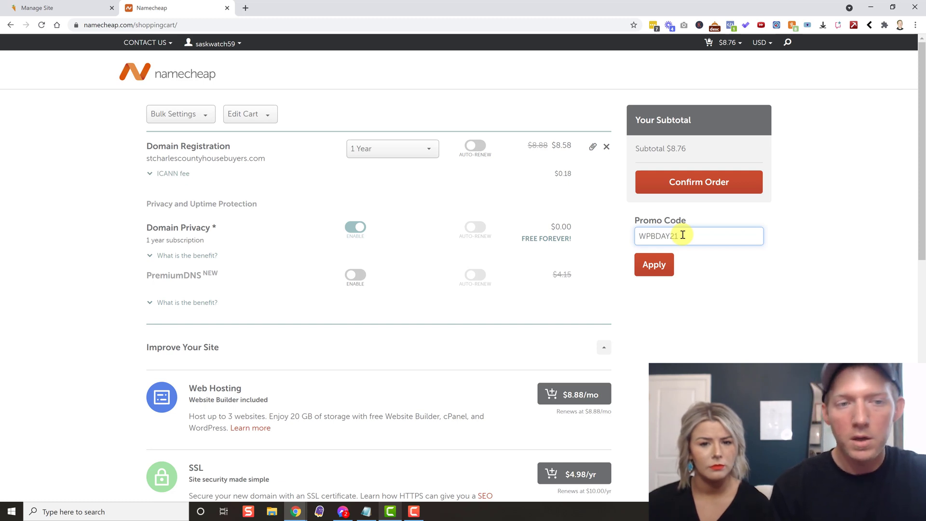
{"action": "left_click", "coordinate": [654, 265]}
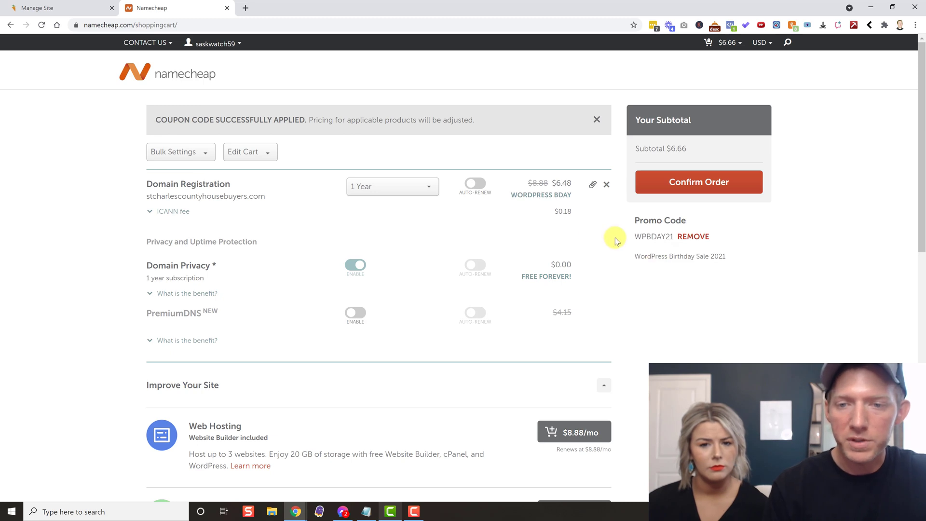
Confirm the one-year domain order with PayPal checkout and open the management page for the registered domain
{"action": "left_click", "coordinate": [703, 184]}
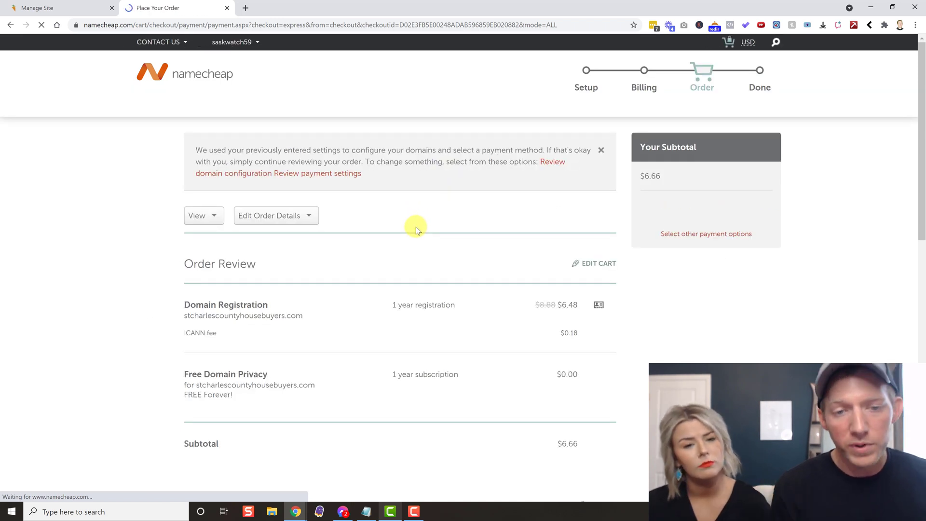
{"action": "scroll", "coordinate": [415, 227], "scroll_direction": "down", "scroll_amount": 2}
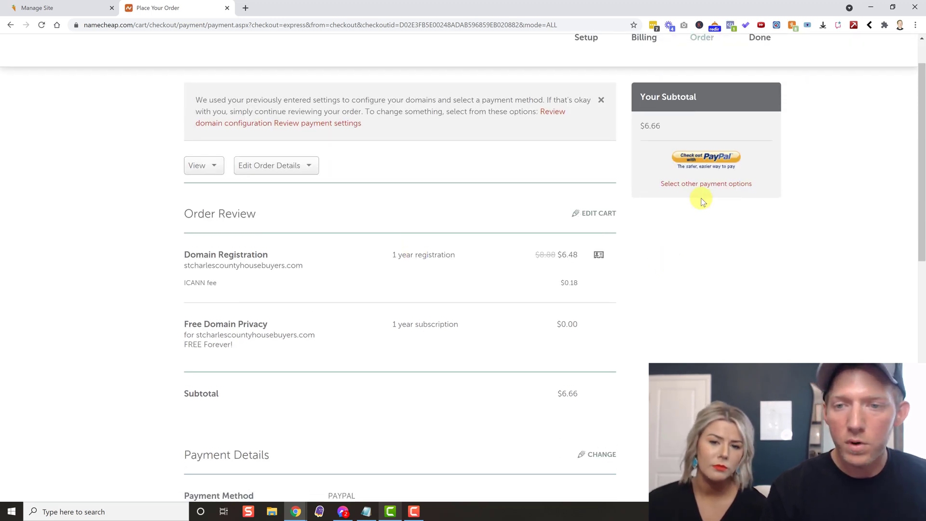
{"action": "left_click", "coordinate": [700, 159]}
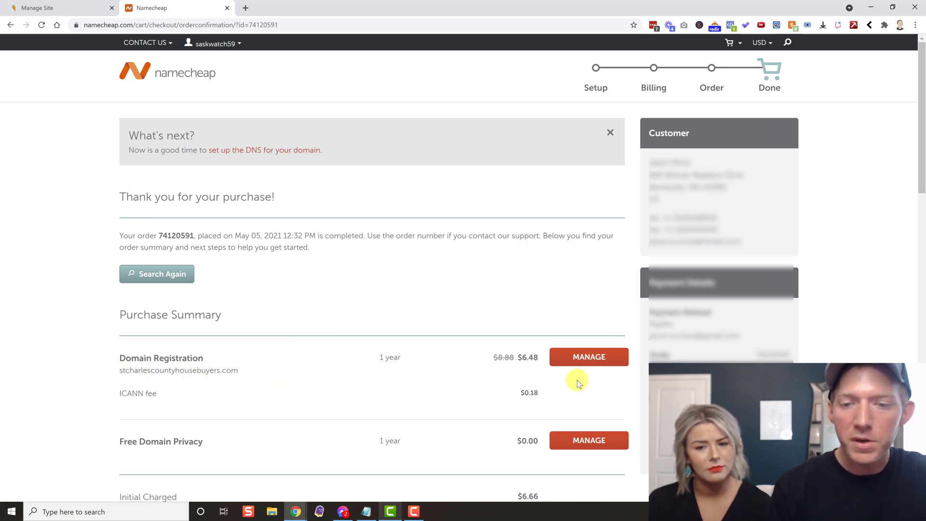
{"action": "left_click", "coordinate": [587, 368]}
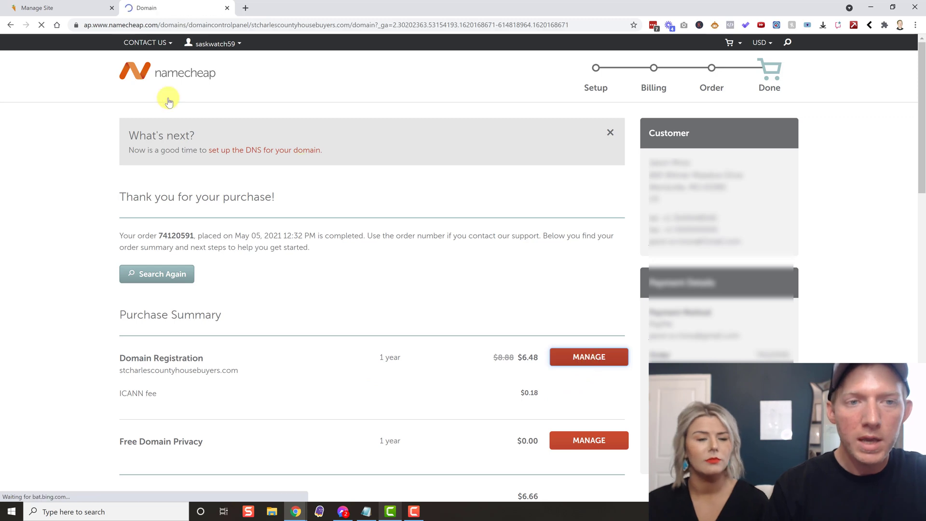
{"action": "left_click", "coordinate": [57, 9]}
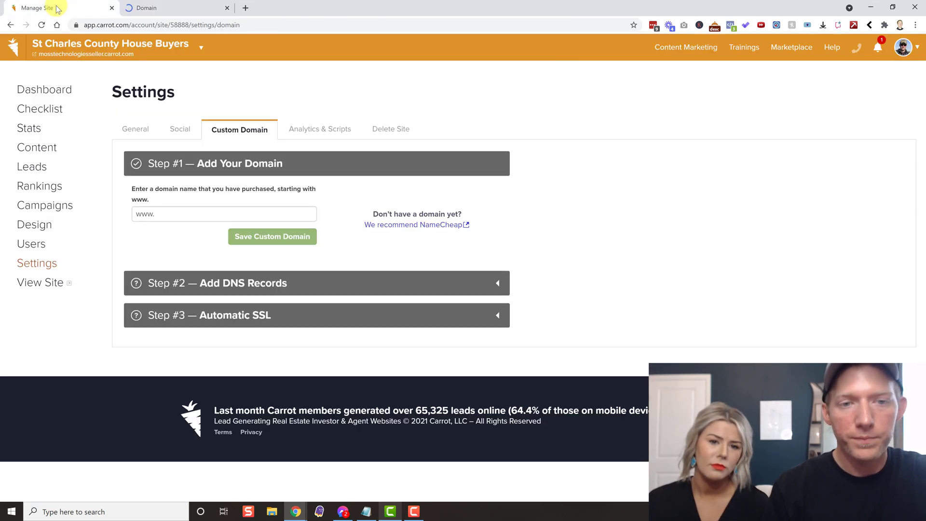
{"action": "left_click", "coordinate": [188, 213]}
{"action": "type", "text": "st"}
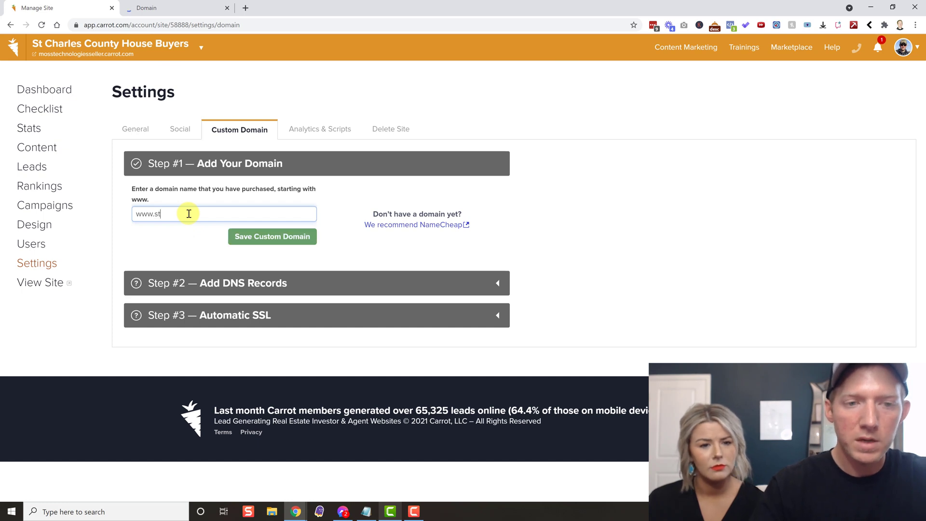
{"action": "type", "text": "charlescou"}
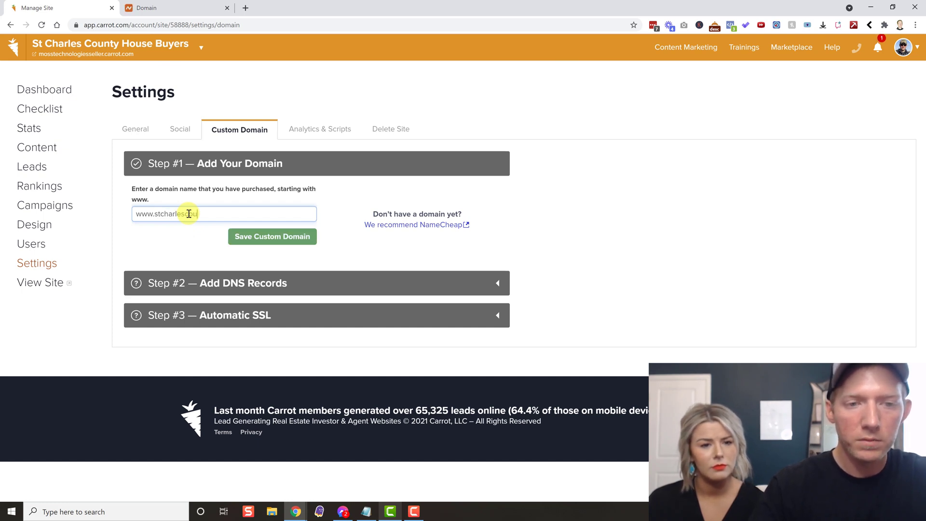
{"action": "type", "text": "ntyhousebuyers.com"}
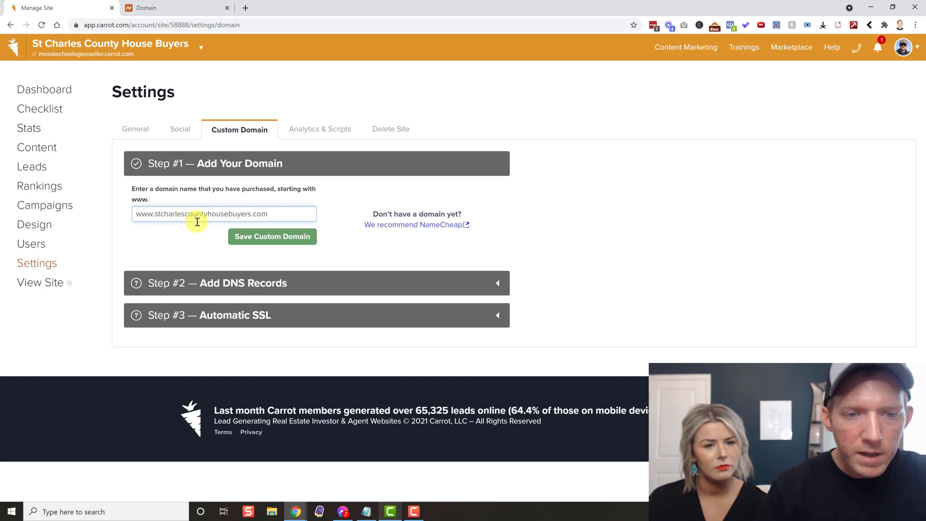
{"action": "left_click", "coordinate": [266, 237]}
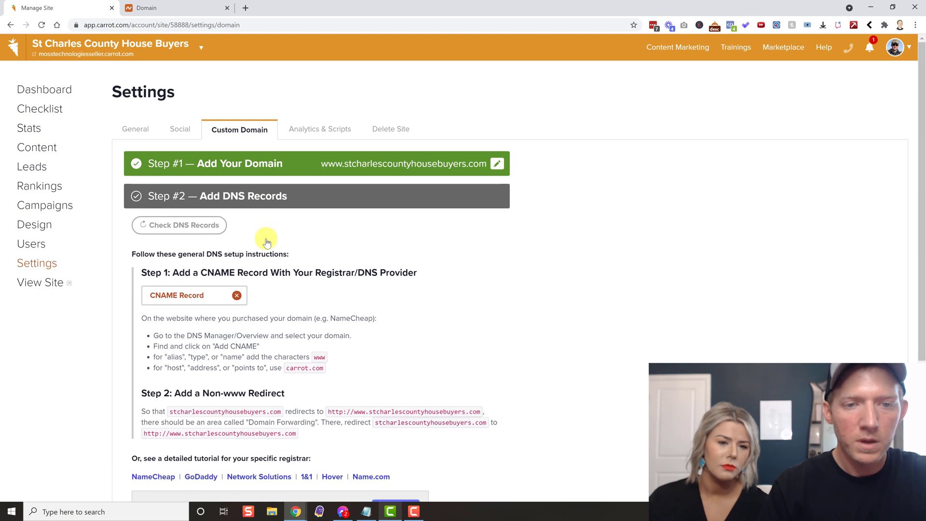
Review Carrot's CNAME and redirect instructions, and open the Advanced DNS host records for stcharlescountyhousebuyers.com in Namecheap
{"action": "scroll", "coordinate": [266, 241], "scroll_direction": "down", "scroll_amount": 1}
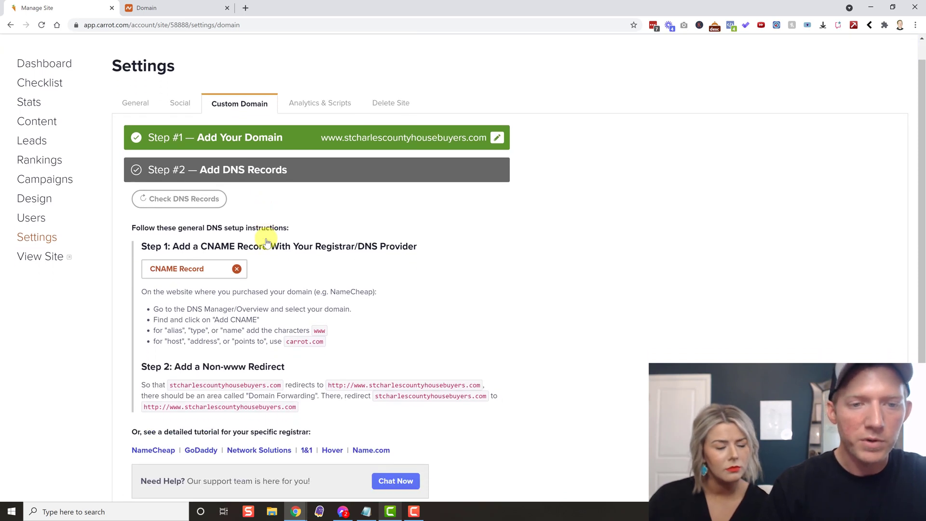
{"action": "scroll", "coordinate": [267, 241], "scroll_direction": "down", "scroll_amount": 1}
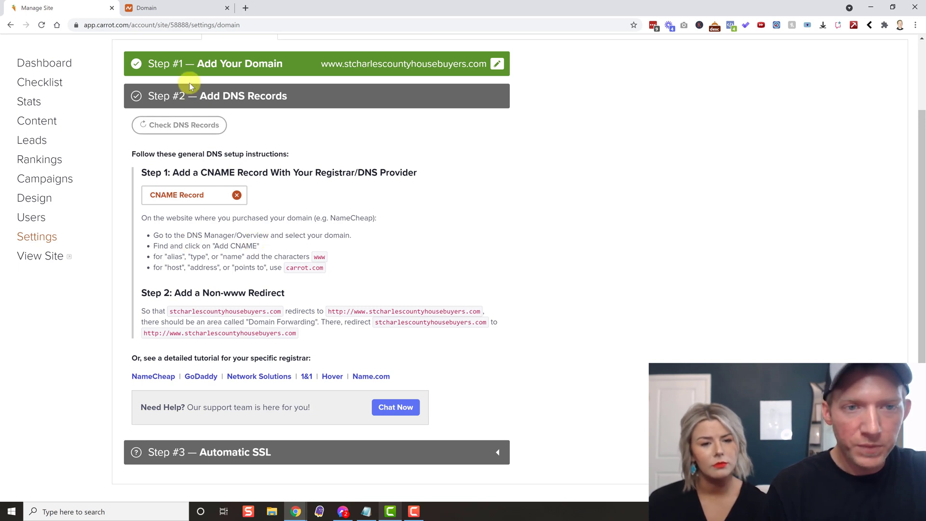
{"action": "left_click", "coordinate": [177, 9]}
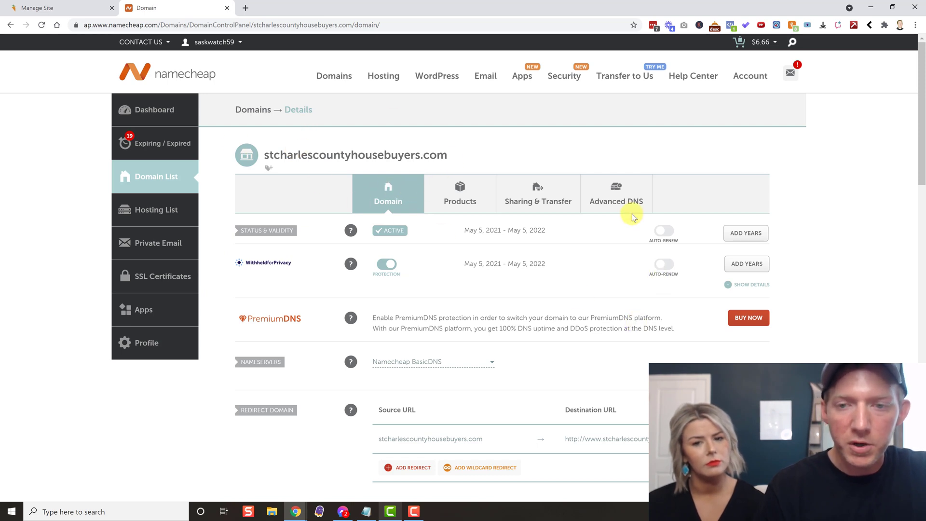
{"action": "left_click", "coordinate": [617, 202]}
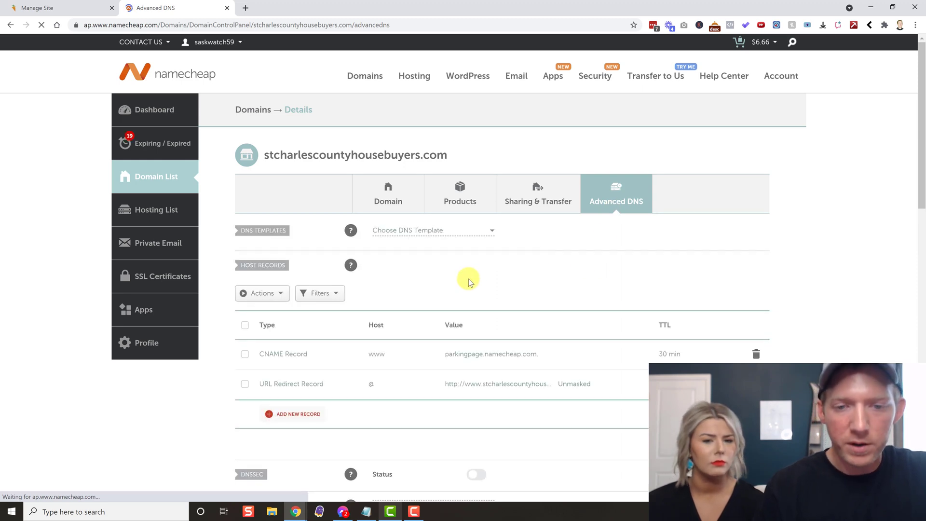
{"action": "scroll", "coordinate": [469, 281], "scroll_direction": "down", "scroll_amount": 1}
{"action": "scroll", "coordinate": [469, 280], "scroll_direction": "down", "scroll_amount": 1}
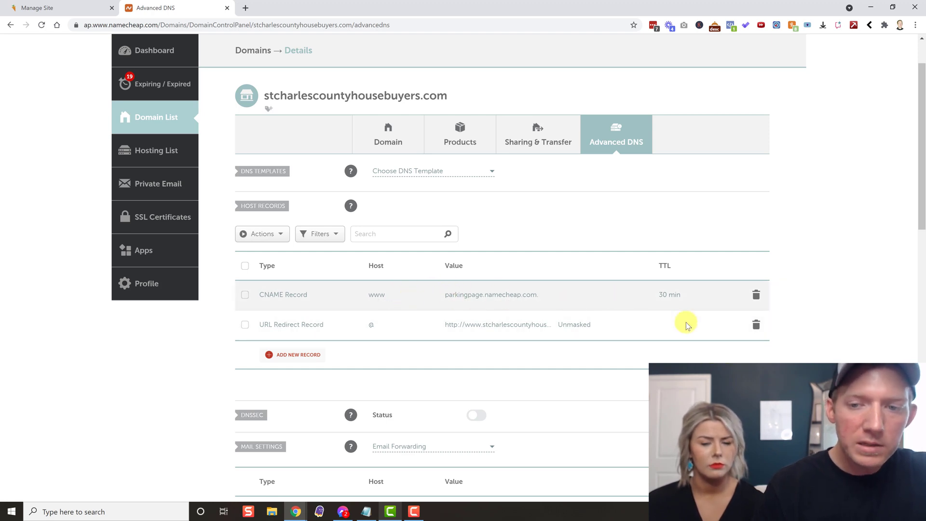
Replace the parkingpage.namecheap.com host record with a new CNAME record for host www targeting carrot.com, with Automatic TTL
{"action": "left_click", "coordinate": [756, 295]}
{"action": "left_click", "coordinate": [712, 338]}
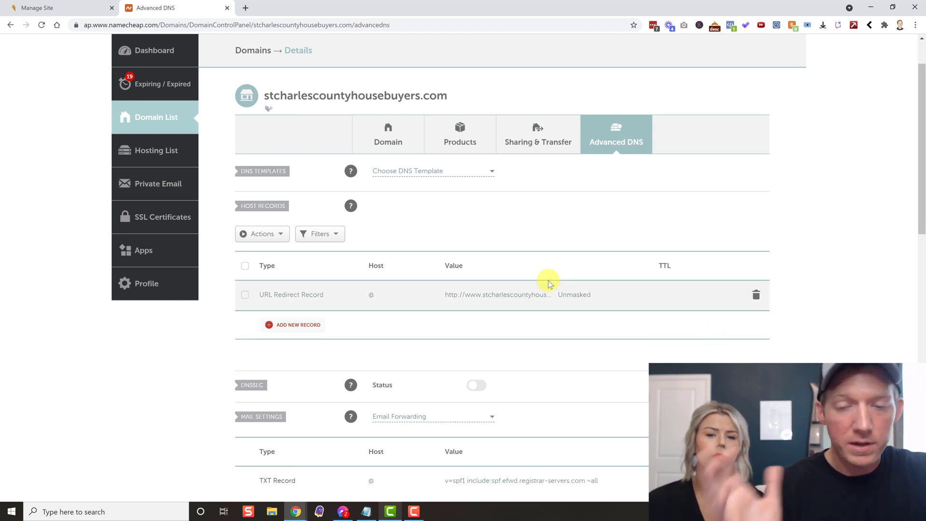
{"action": "left_click", "coordinate": [286, 326]}
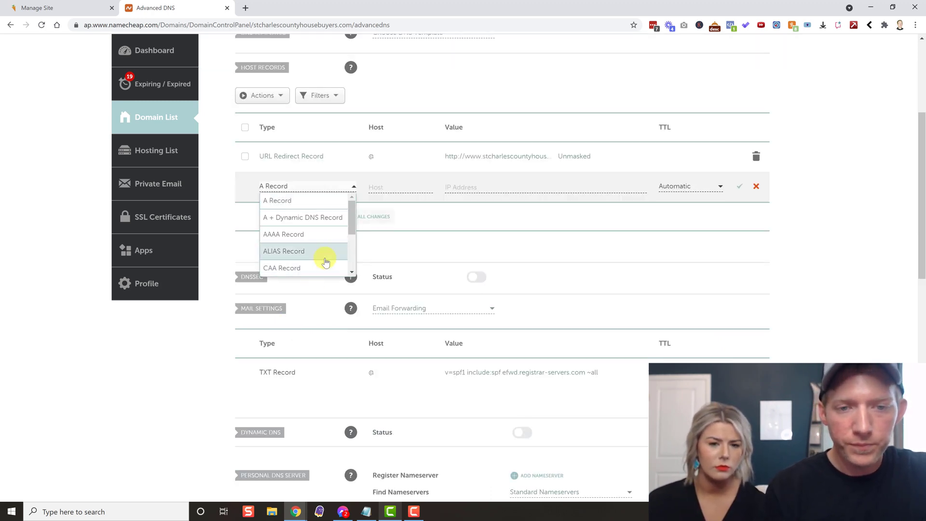
{"action": "scroll", "coordinate": [352, 220], "scroll_direction": "down", "scroll_amount": 2}
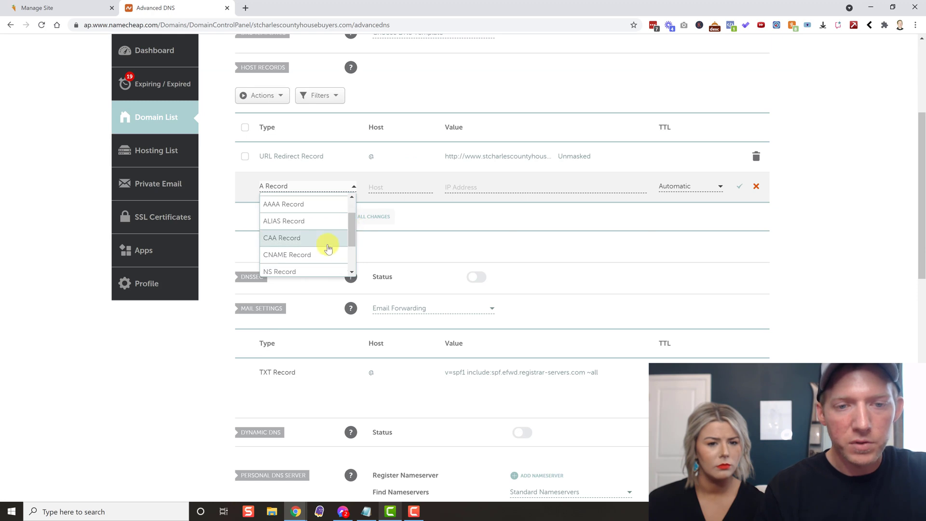
{"action": "left_click", "coordinate": [306, 255]}
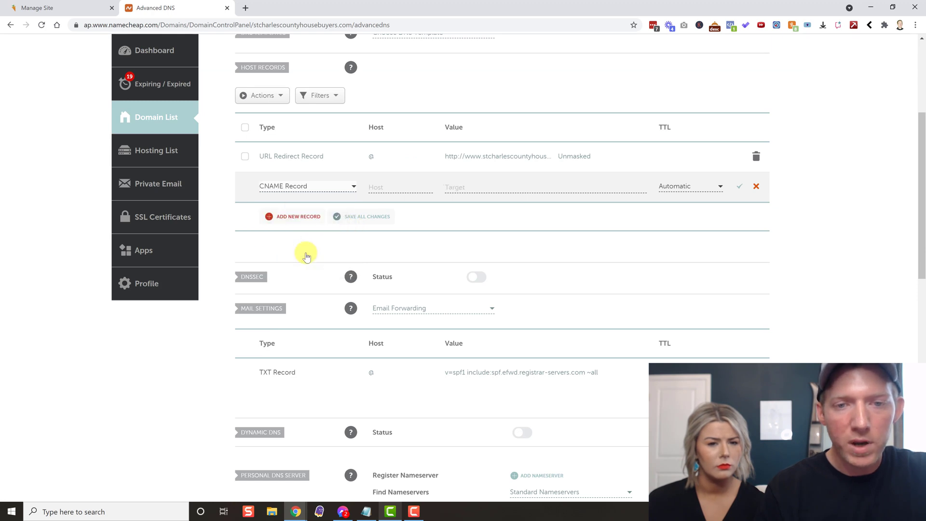
{"action": "left_click", "coordinate": [384, 188]}
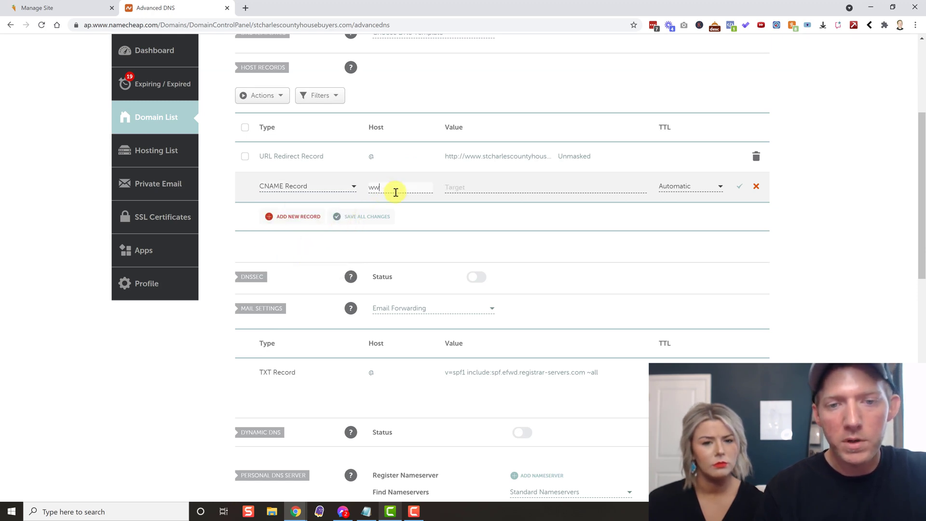
{"action": "left_click", "coordinate": [462, 187]}
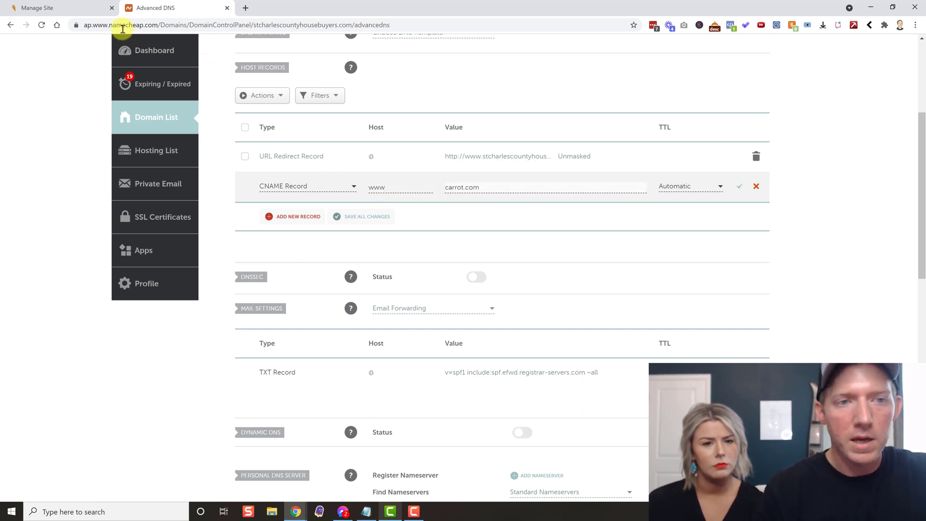
{"action": "left_click", "coordinate": [92, 13]}
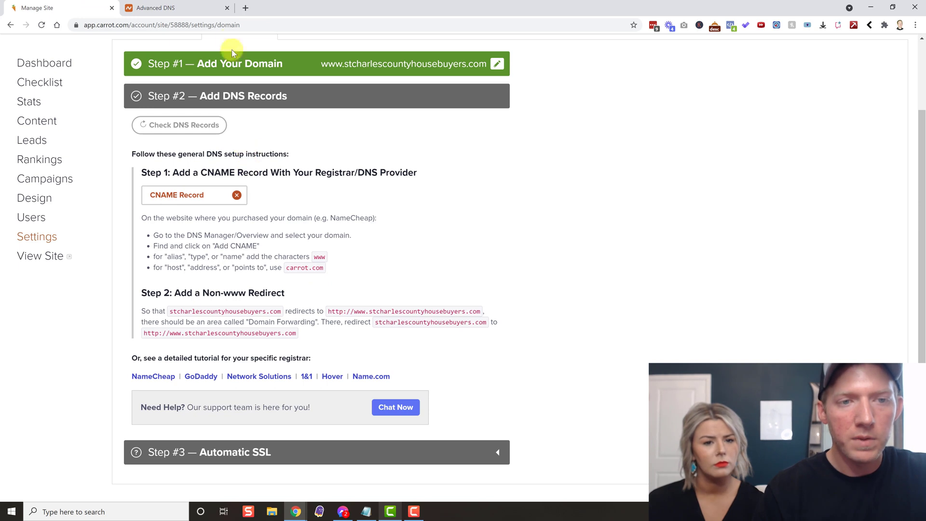
{"action": "left_click", "coordinate": [213, 10]}
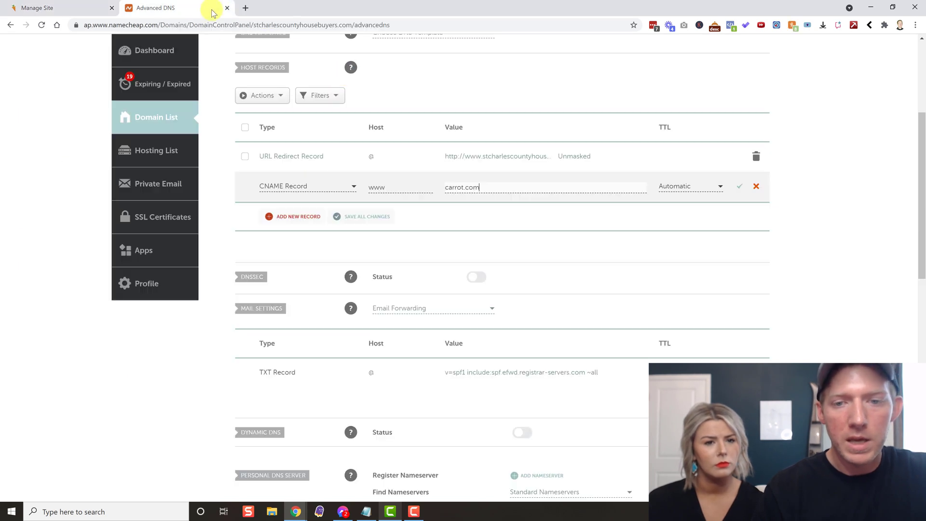
{"action": "left_click", "coordinate": [740, 190]}
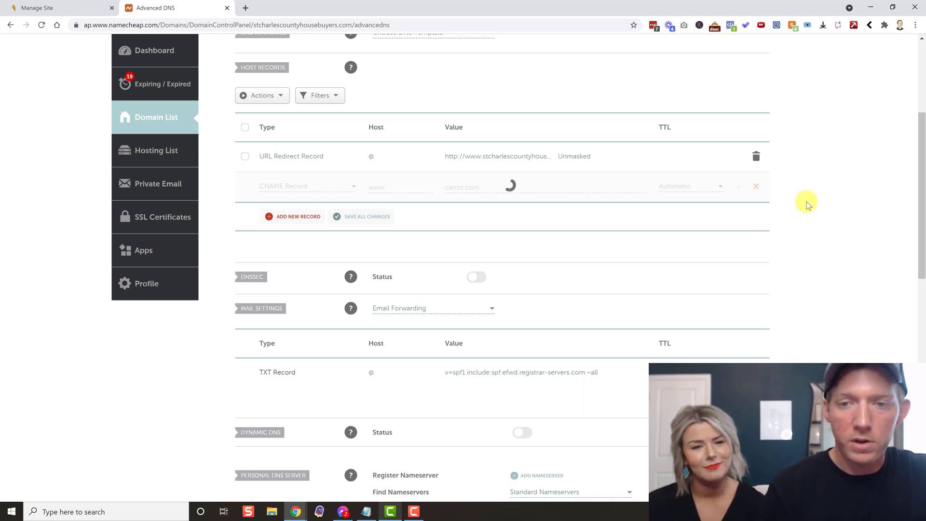
Review Carrot's non-www redirect instructions, then switch back to Namecheap and check the URL Redirect record among the host records
{"action": "left_click", "coordinate": [73, 7]}
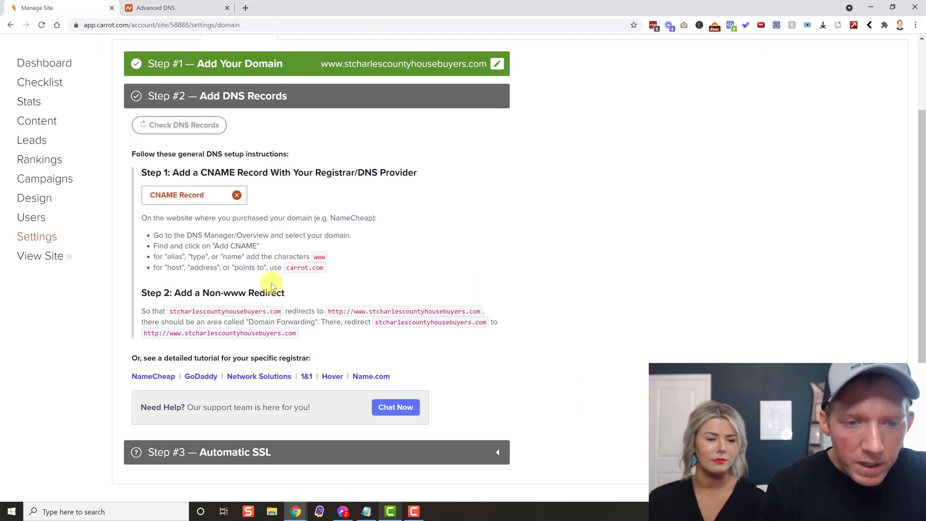
{"action": "scroll", "coordinate": [215, 292], "scroll_direction": "down", "scroll_amount": 1}
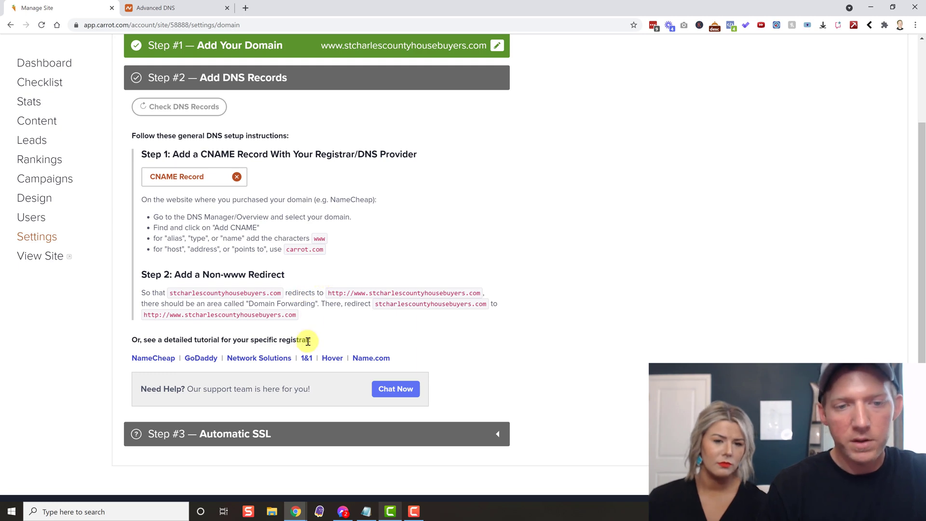
{"action": "scroll", "coordinate": [326, 331], "scroll_direction": "down", "scroll_amount": 1}
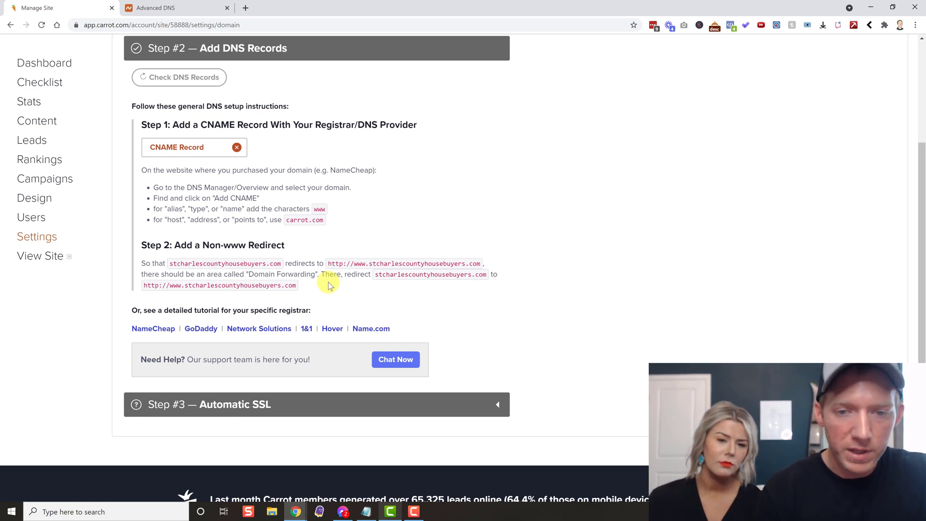
{"action": "left_click", "coordinate": [177, 8]}
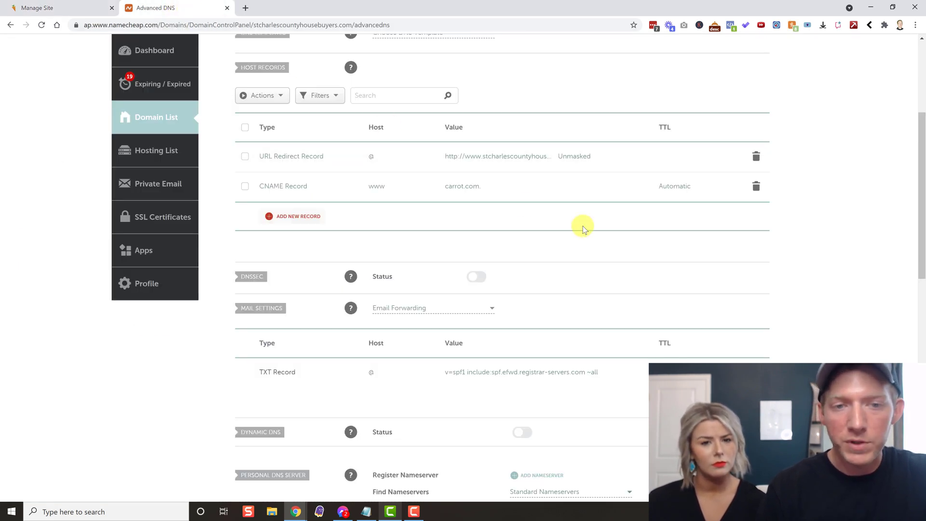
{"action": "scroll", "coordinate": [582, 226], "scroll_direction": "up", "scroll_amount": 1}
{"action": "scroll", "coordinate": [582, 226], "scroll_direction": "up", "scroll_amount": 1}
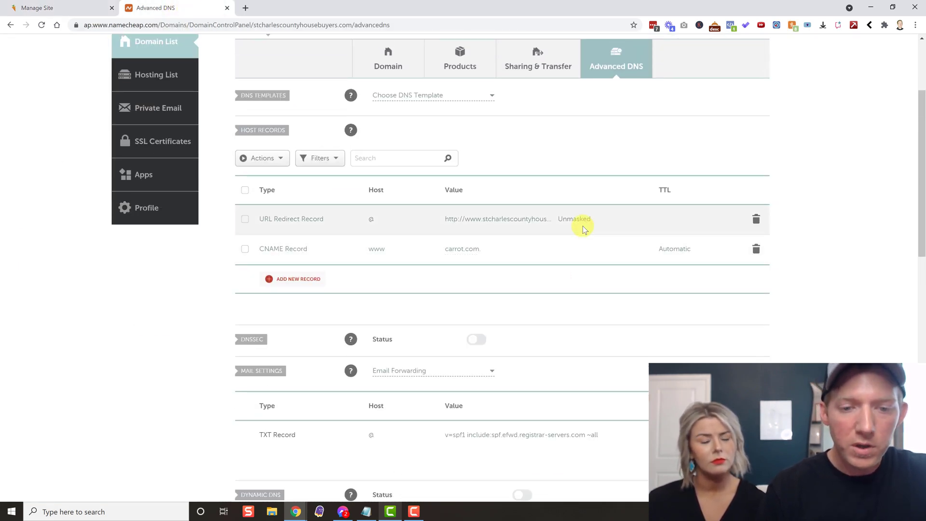
{"action": "scroll", "coordinate": [583, 226], "scroll_direction": "up", "scroll_amount": 2}
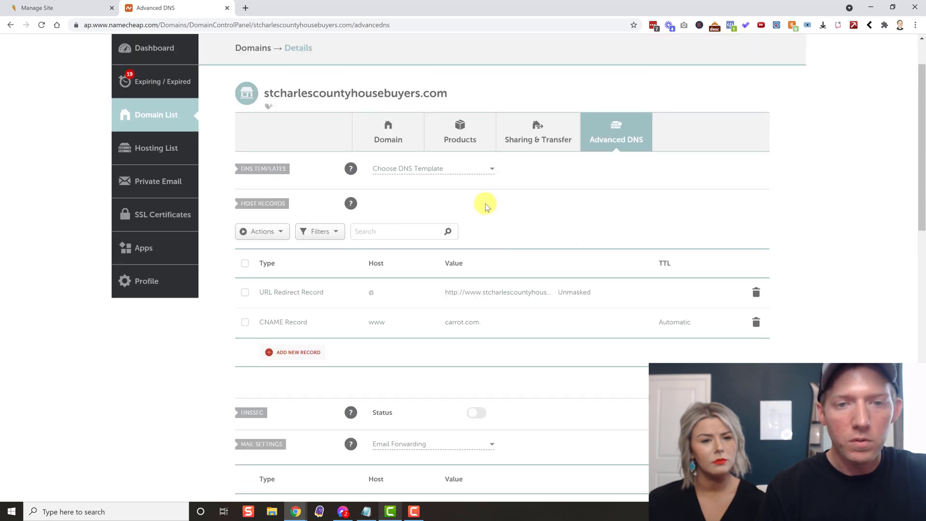
{"action": "left_click", "coordinate": [388, 131]}
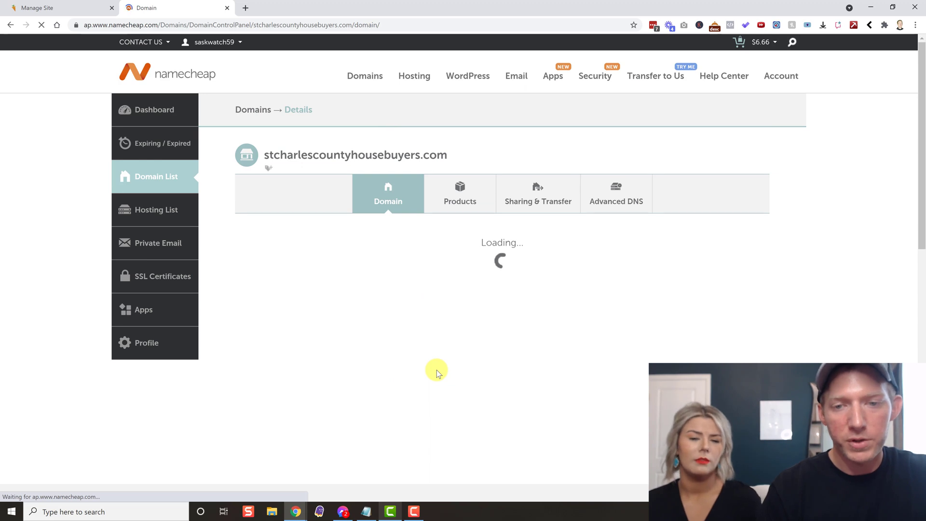
{"action": "scroll", "coordinate": [217, 236], "scroll_direction": "down", "scroll_amount": 3}
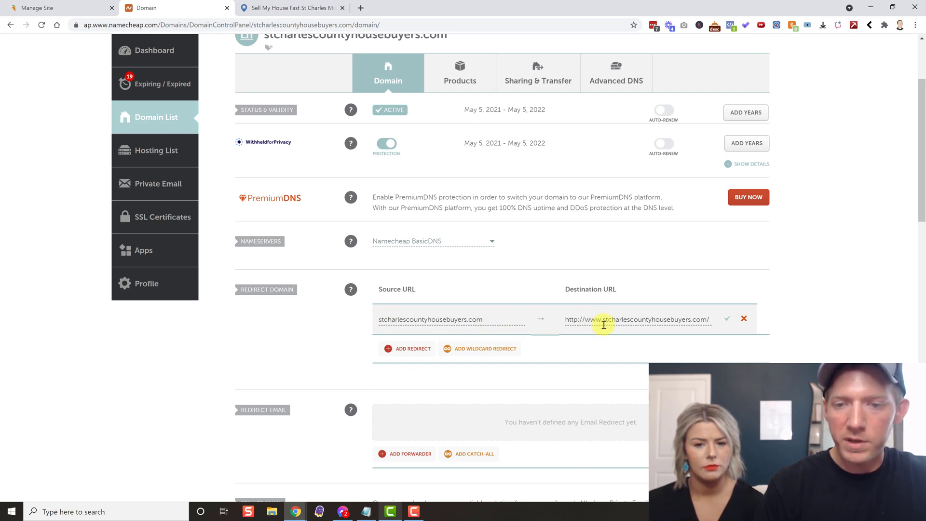
{"action": "left_click", "coordinate": [74, 8]}
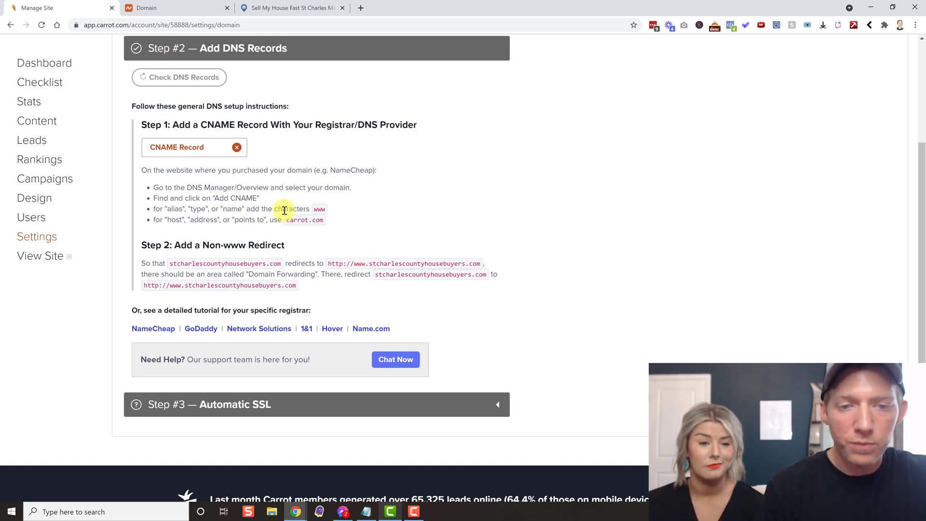
{"action": "left_click", "coordinate": [179, 9]}
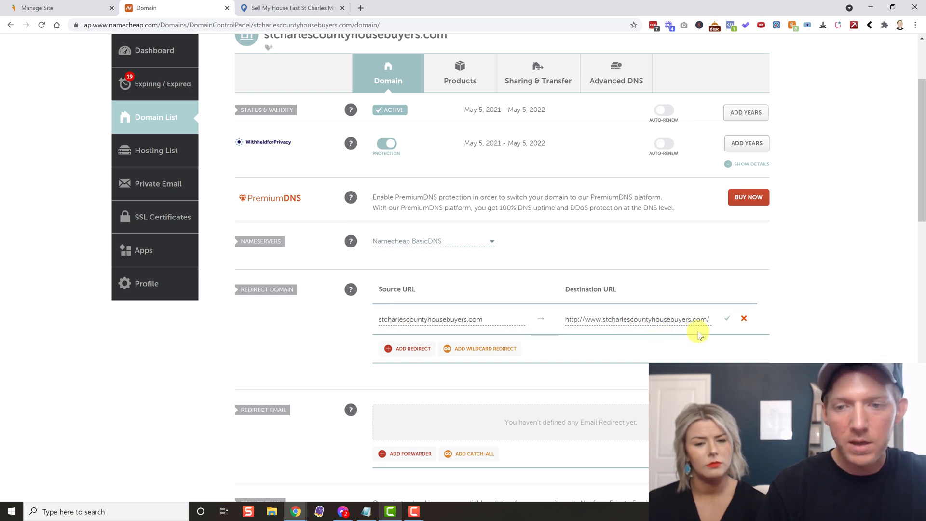
{"action": "left_click", "coordinate": [727, 319]}
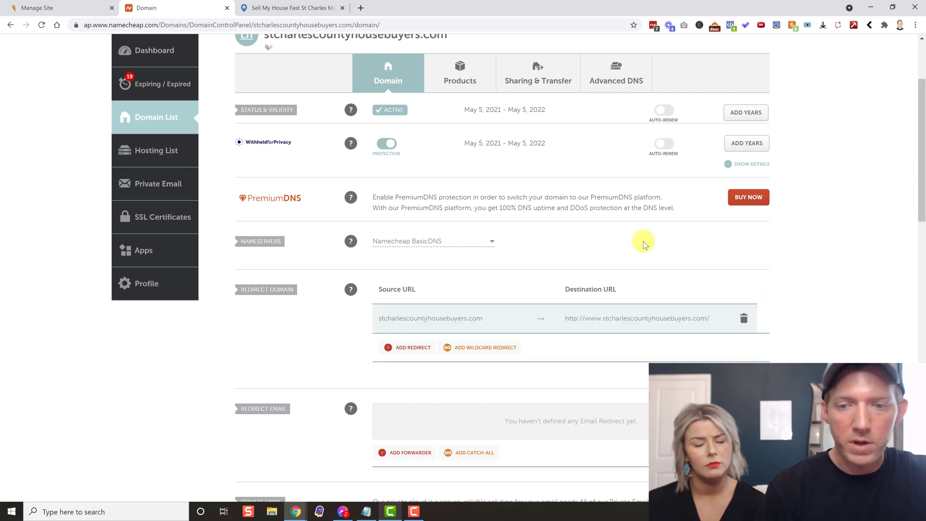
Switch to the live site, load stcharlescountyhousebuyers.com without www, and check the resulting web address
{"action": "left_click", "coordinate": [54, 6]}
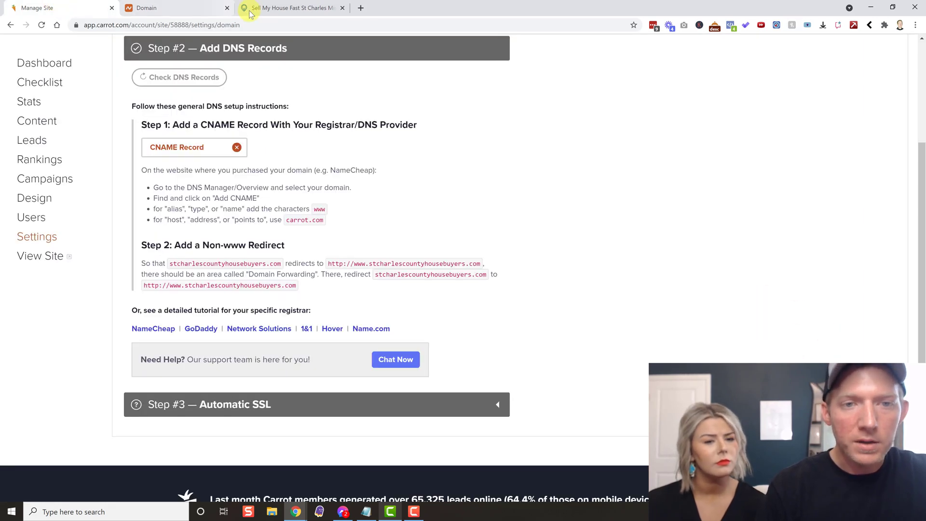
{"action": "left_click", "coordinate": [266, 7]}
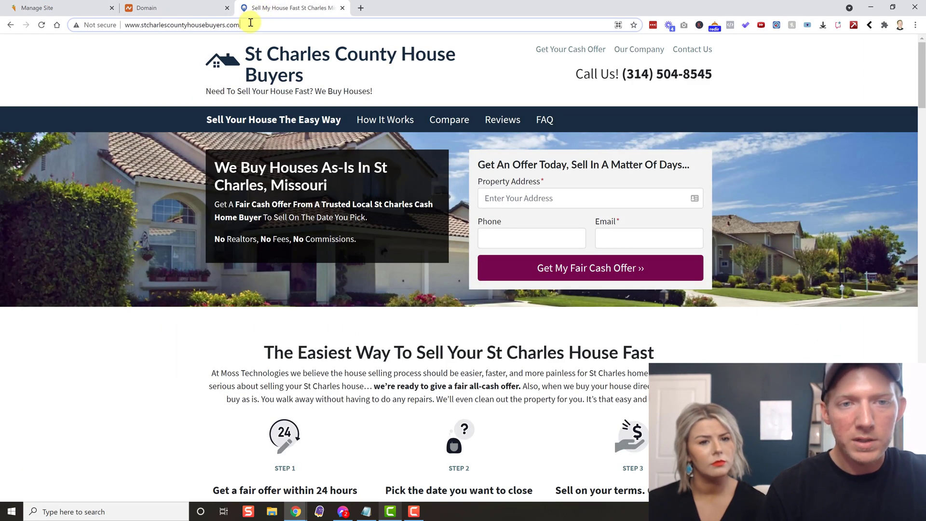
{"action": "triple_click", "coordinate": [251, 23]}
{"action": "key", "text": "Return"}
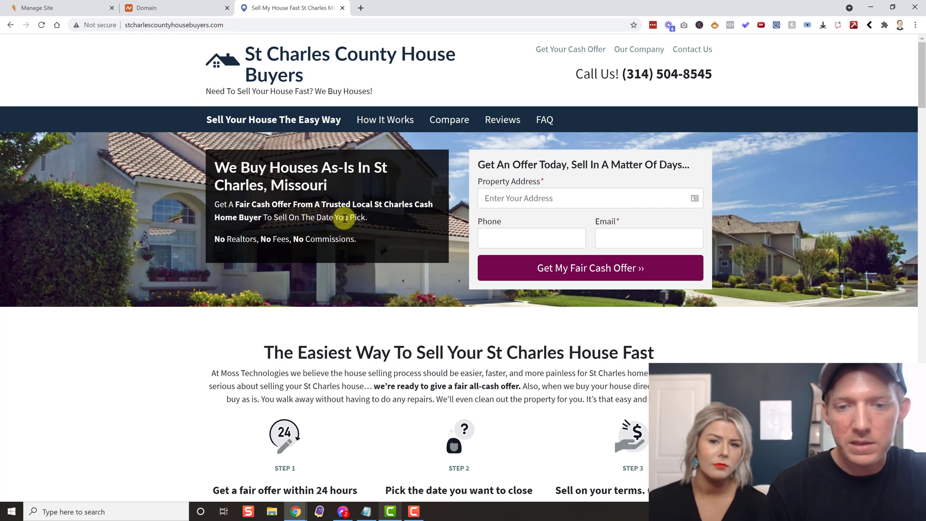
{"action": "left_click", "coordinate": [198, 25]}
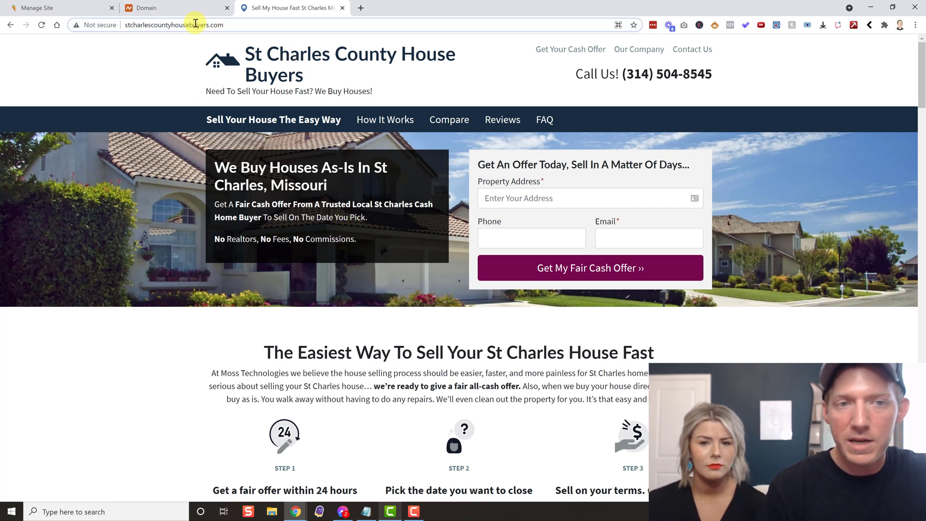
{"action": "left_click", "coordinate": [239, 26]}
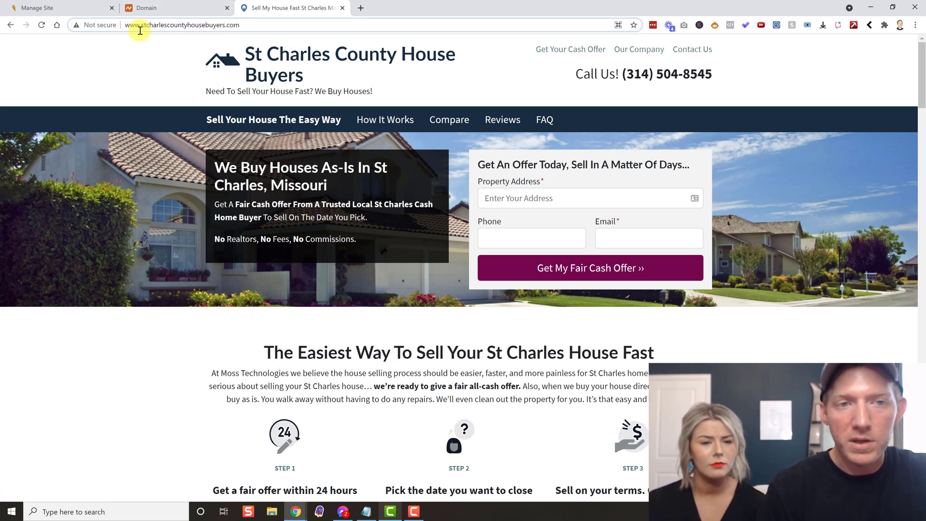
{"action": "left_click_drag", "start_coordinate": [137, 27], "coordinate": [141, 27]}
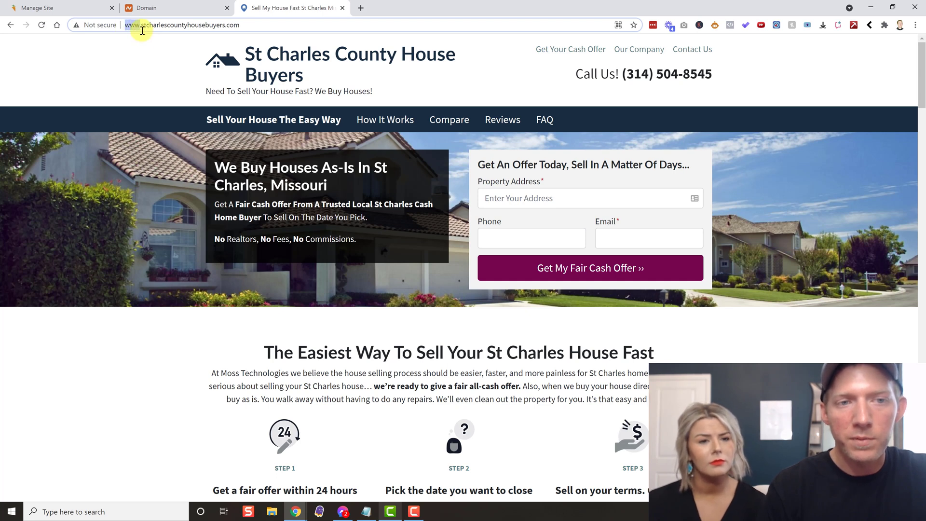
{"action": "left_click", "coordinate": [167, 25]}
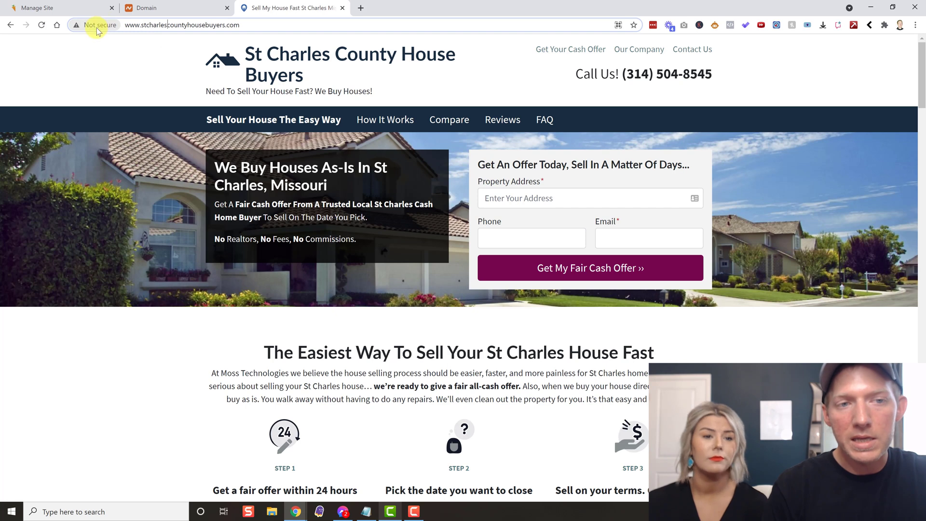
Return to Carrot's custom domain settings and run the DNS records check
{"action": "left_click", "coordinate": [77, 8]}
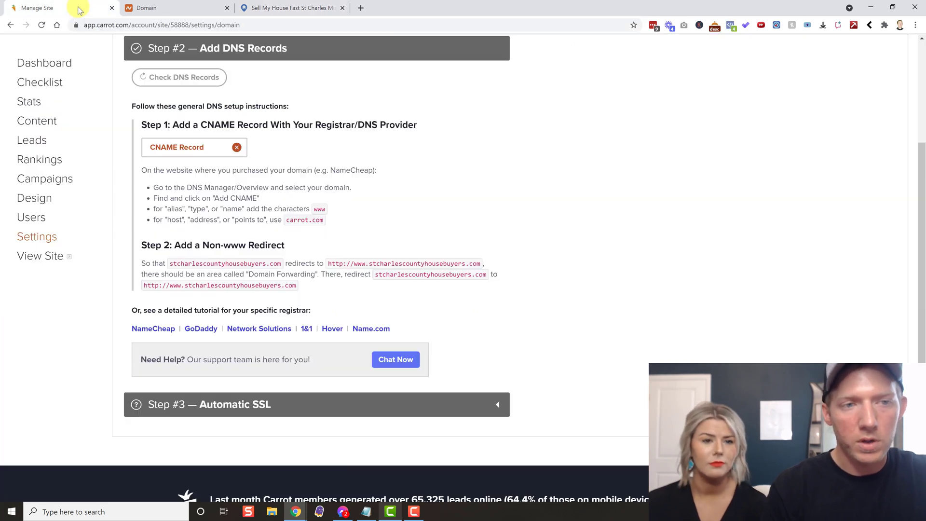
{"action": "scroll", "coordinate": [400, 194], "scroll_direction": "down", "scroll_amount": 1}
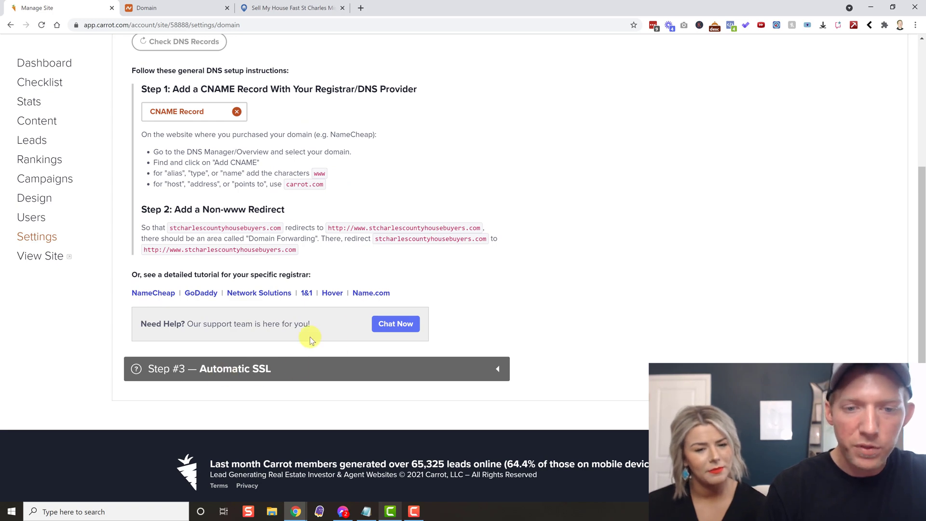
{"action": "scroll", "coordinate": [287, 183], "scroll_direction": "up", "scroll_amount": 2}
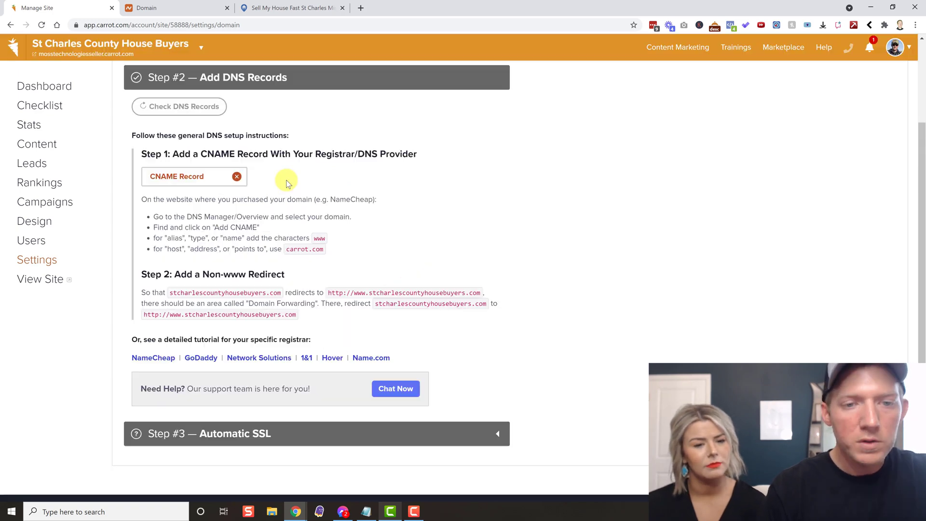
{"action": "left_click", "coordinate": [182, 108]}
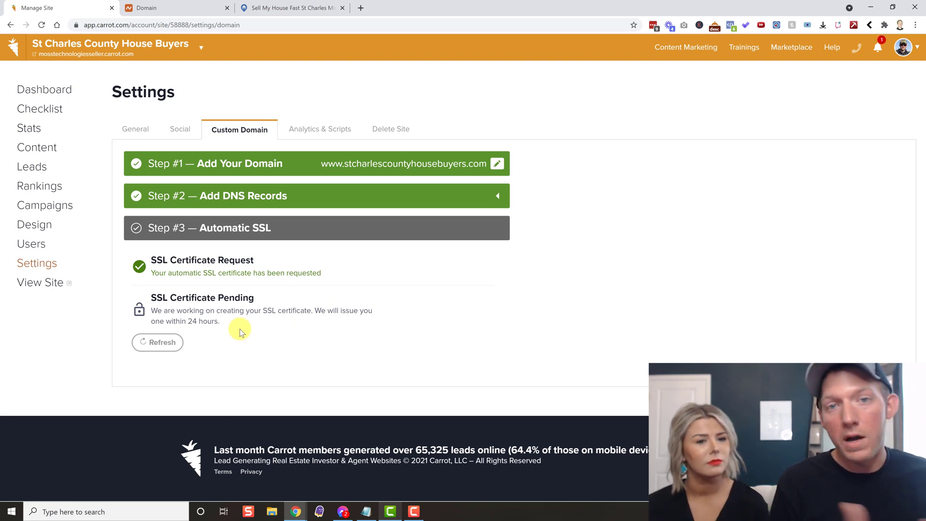
Reload the live site to check its secure connection, then return to Carrot's custom domain settings
{"action": "left_click", "coordinate": [291, 6]}
{"action": "key", "text": "F5"}
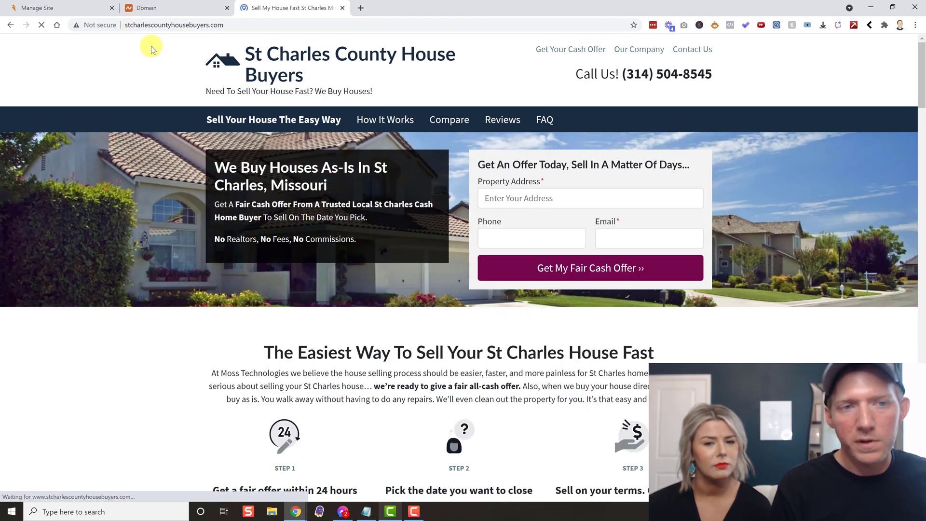
{"action": "left_click", "coordinate": [50, 6]}
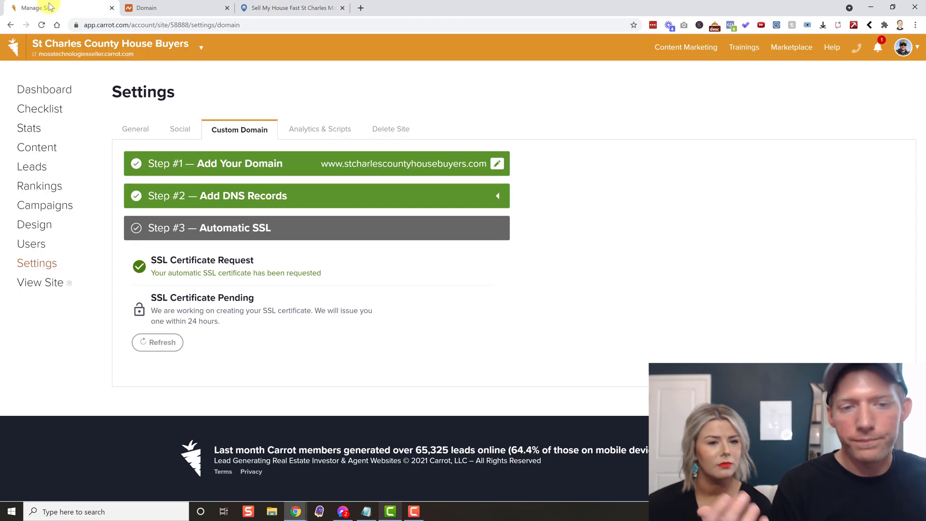